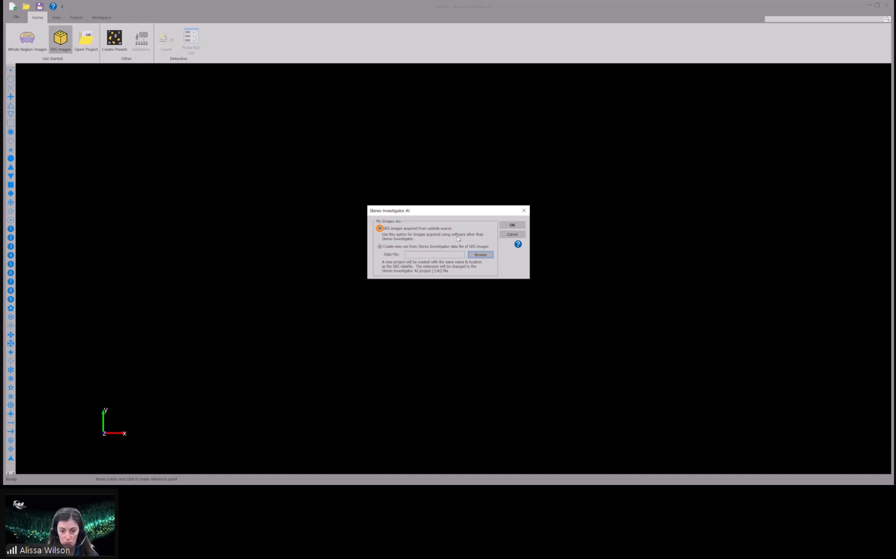
# - Create a new run for SRS images from the Stereo Investigator data file SIAIDemo-Section-dup.xml
pyautogui.click(418, 249)
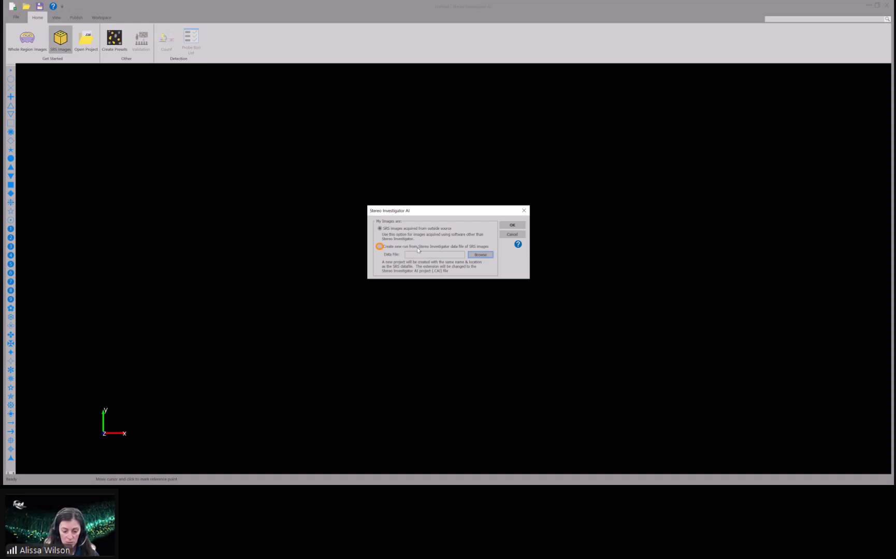
pyautogui.click(418, 250)
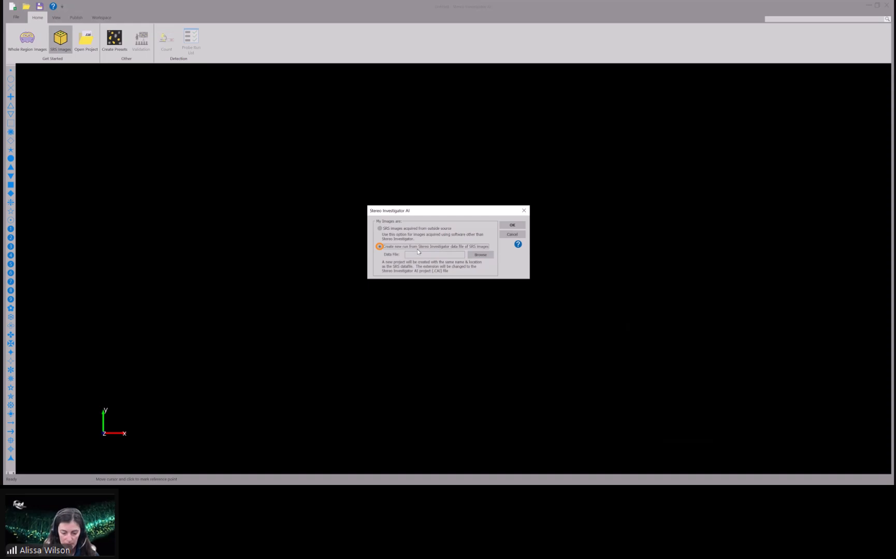
pyautogui.click(480, 255)
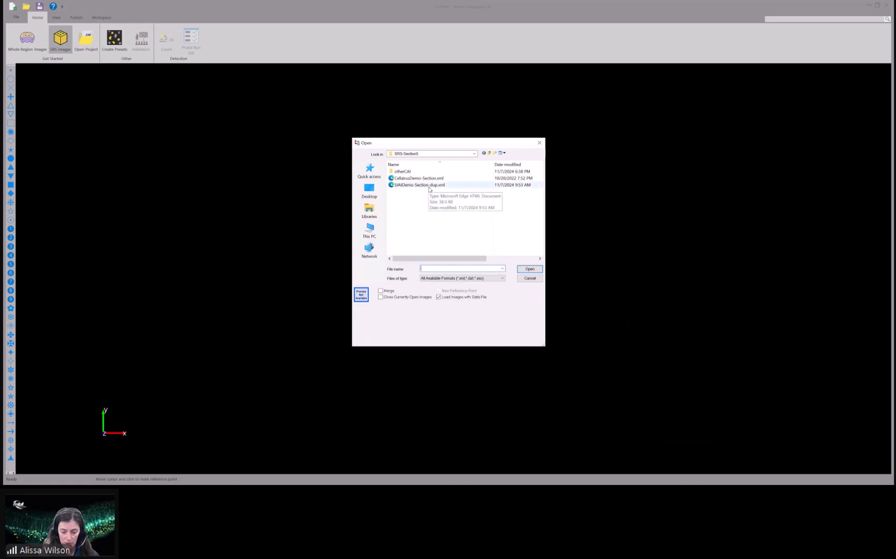
pyautogui.click(429, 185)
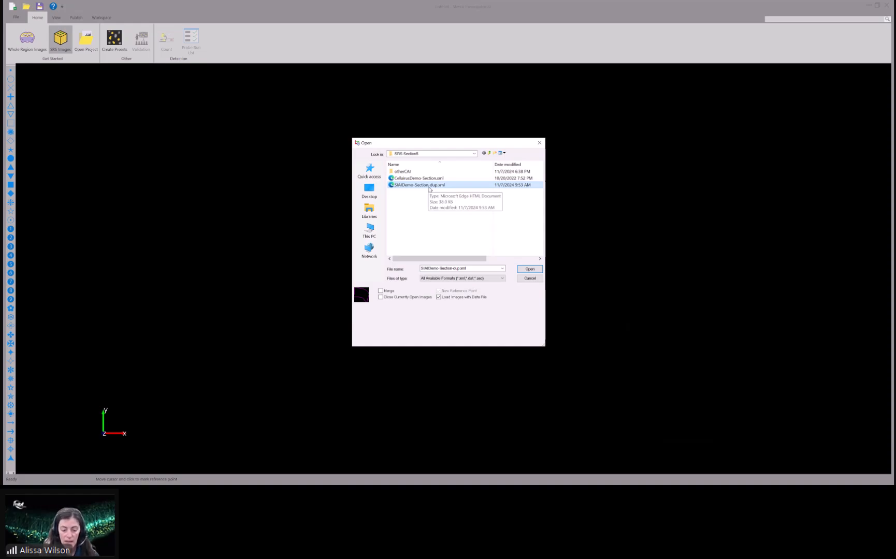
pyautogui.click(528, 269)
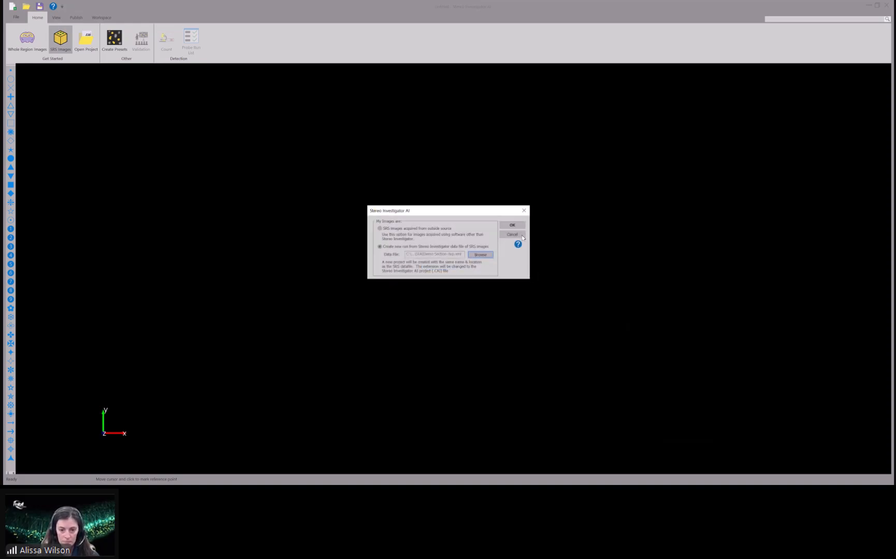
pyautogui.click(504, 225)
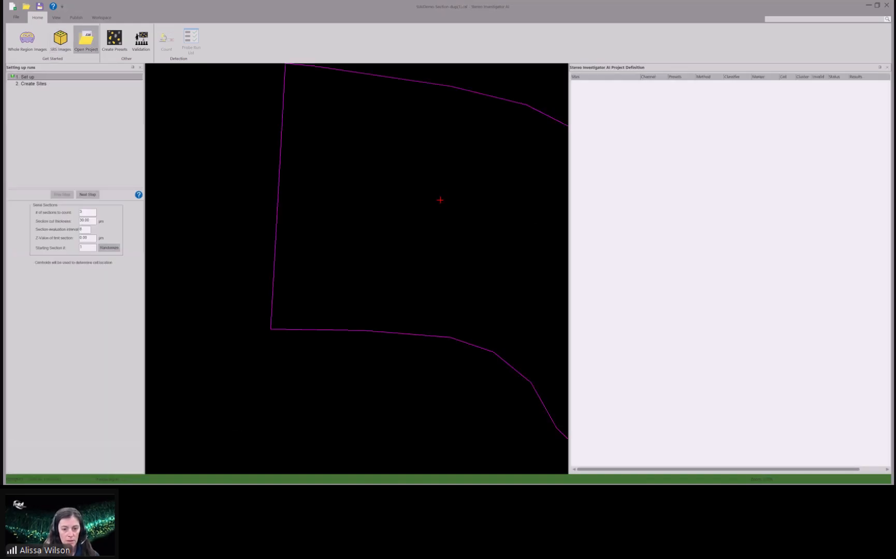
# - Advance to creating sites and set the detection parameters to Section 5, region MO and channel 1
pyautogui.moveTo(569, 222); pyautogui.dragTo(682, 223)
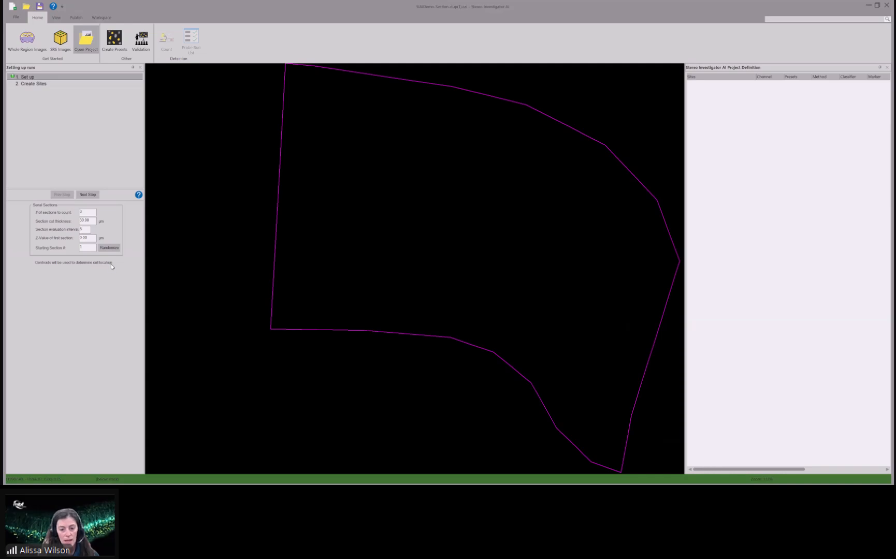
pyautogui.click(93, 196)
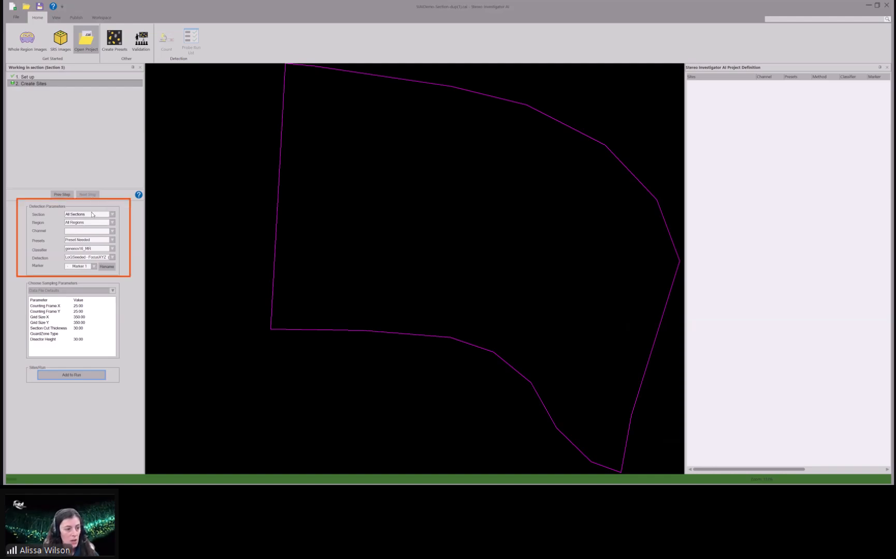
pyautogui.click(91, 213)
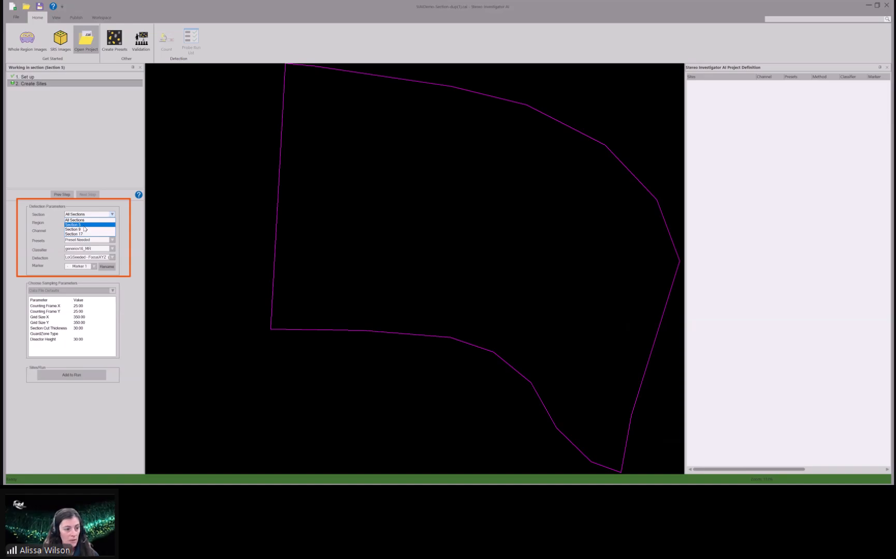
pyautogui.click(84, 226)
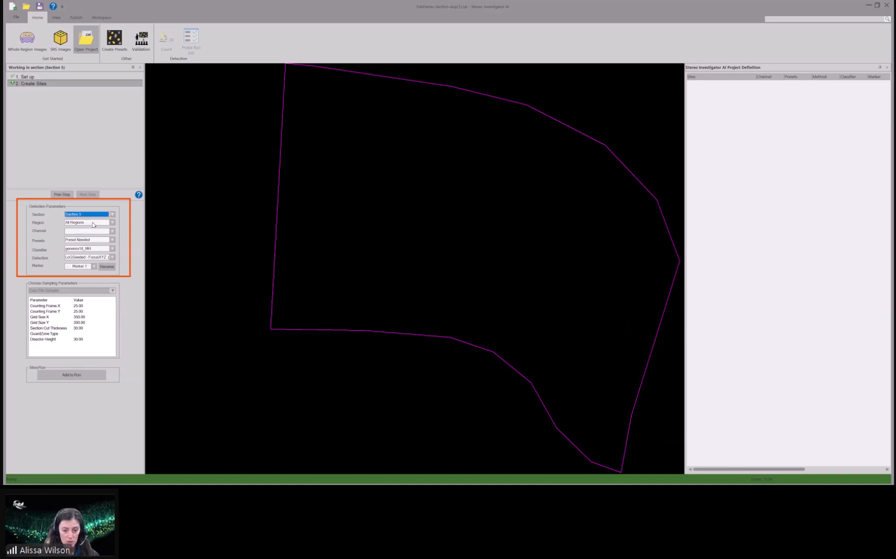
pyautogui.click(92, 224)
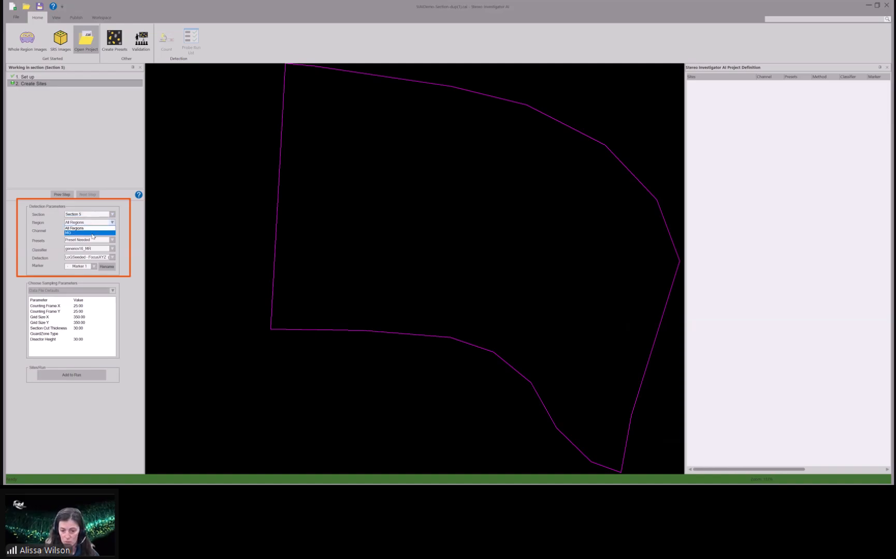
pyautogui.click(94, 233)
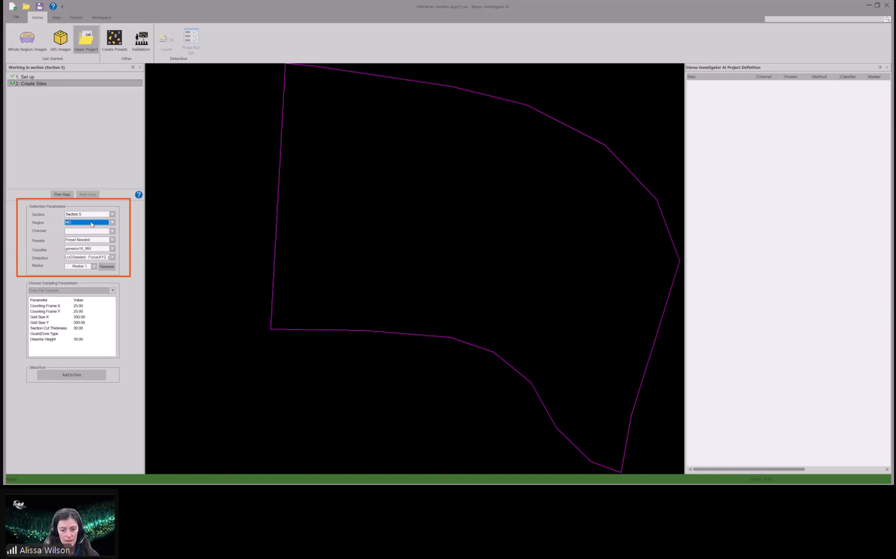
pyautogui.click(88, 232)
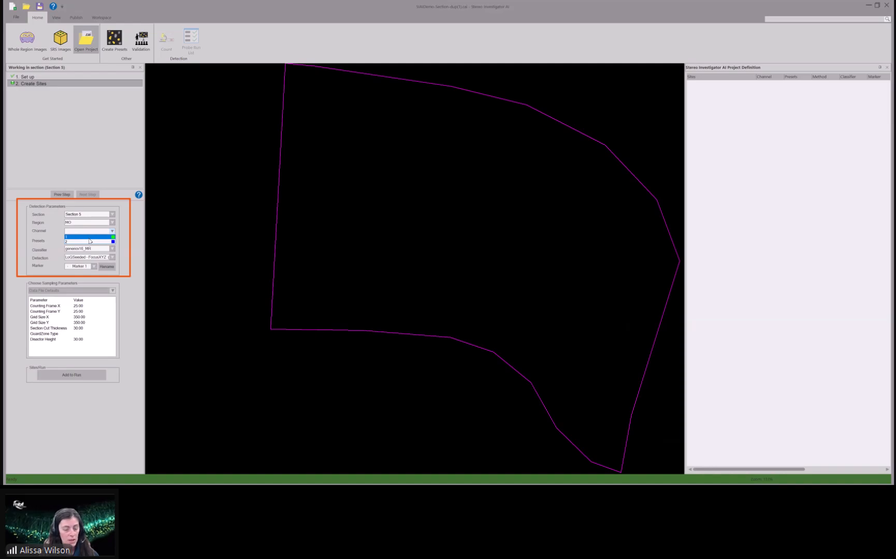
pyautogui.click(89, 237)
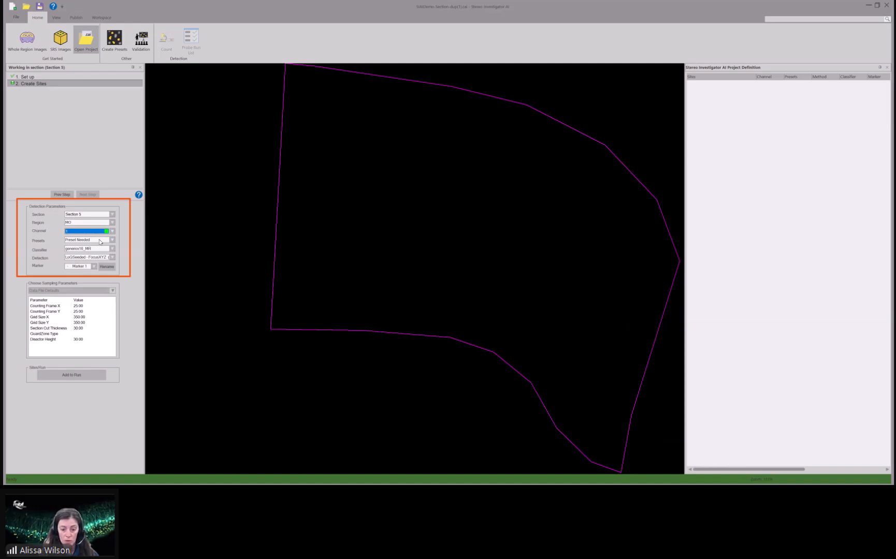
# - Set the detection preset to Cell_8_16um_W, the classifier to NeuN_WF_v2_M0 and the detection method to XYScan
pyautogui.click(101, 241)
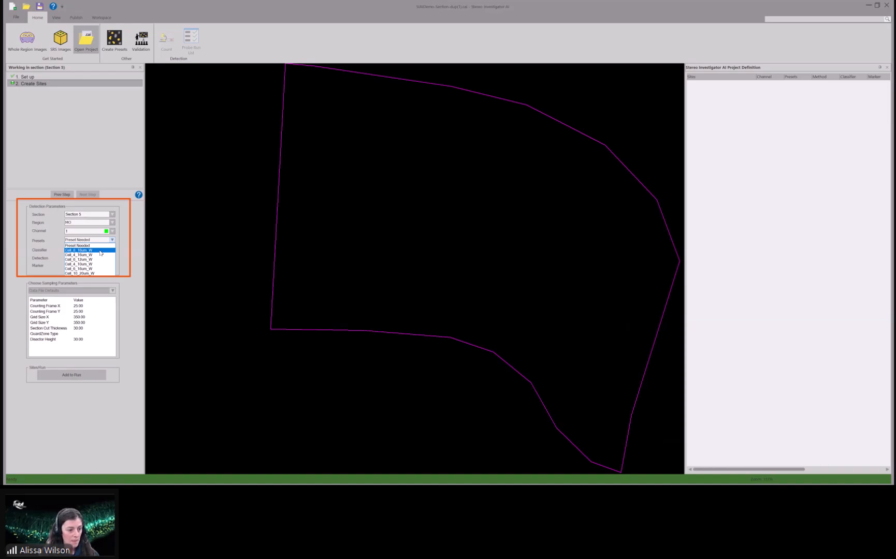
pyautogui.click(100, 251)
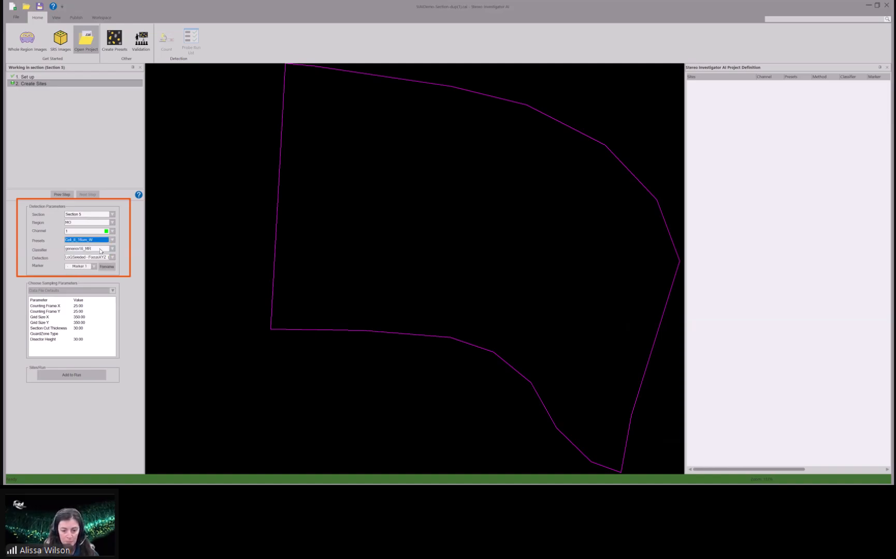
pyautogui.click(101, 250)
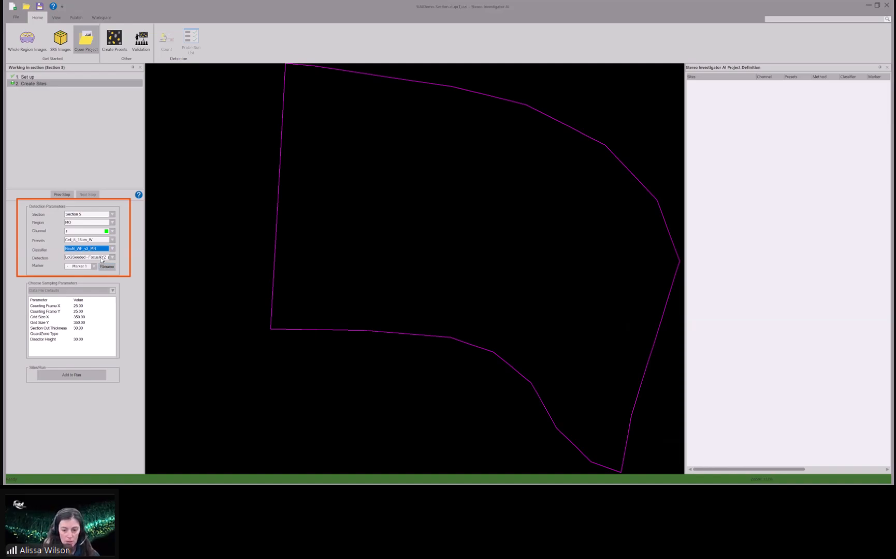
pyautogui.click(102, 258)
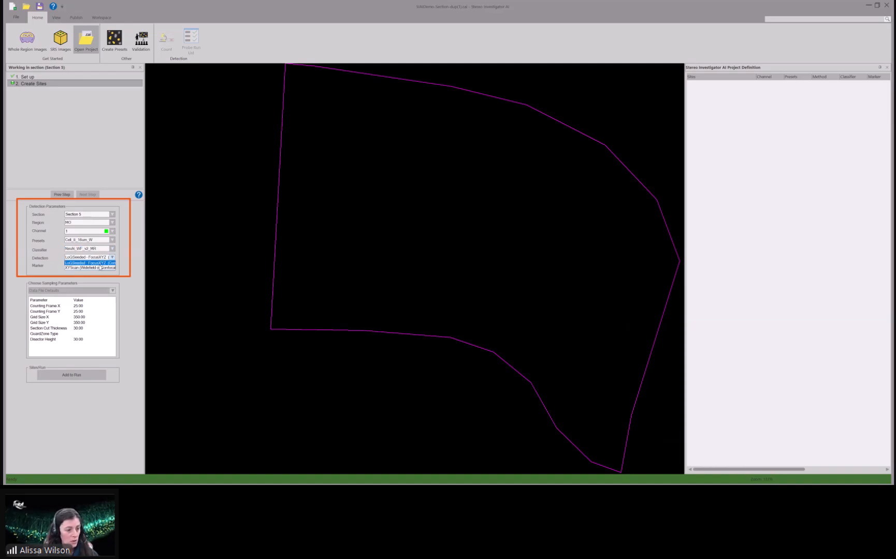
pyautogui.click(95, 268)
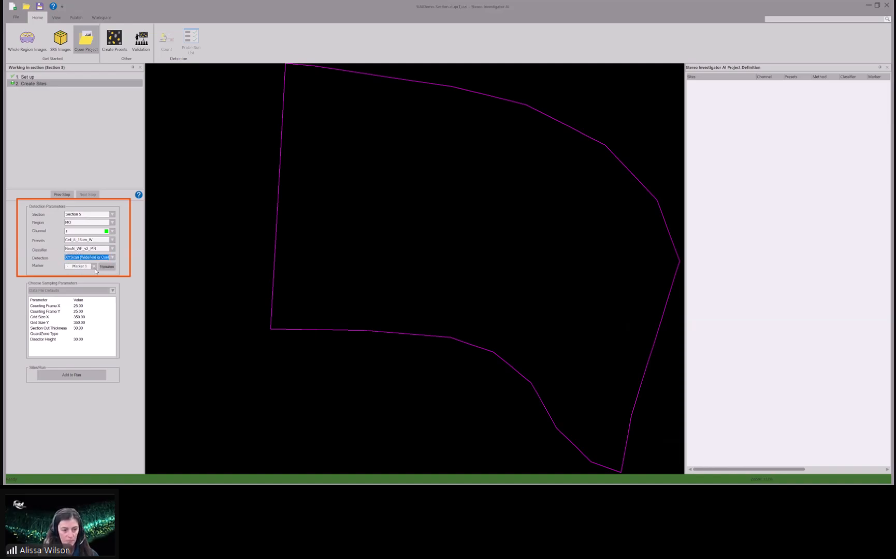
# - Assign Marker 11 to the detected cells and add the configured sites to the run
pyautogui.click(93, 267)
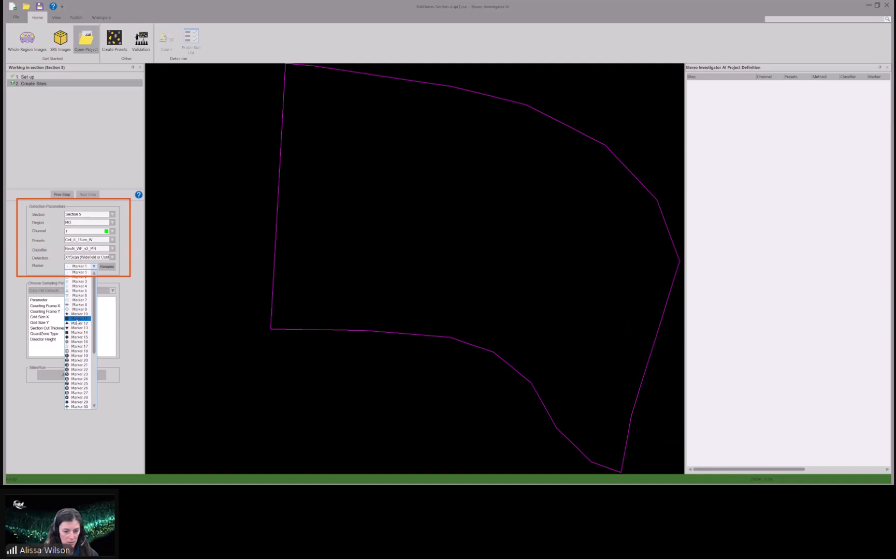
pyautogui.click(78, 319)
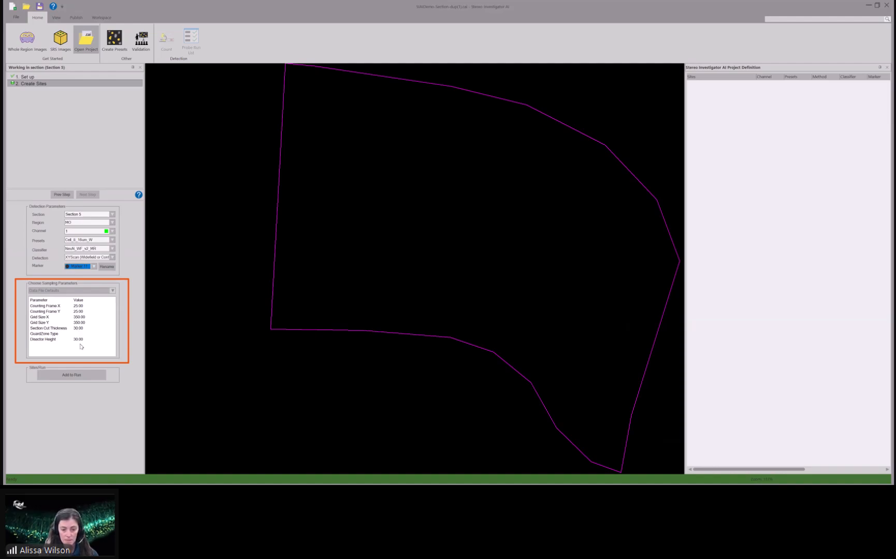
pyautogui.click(81, 380)
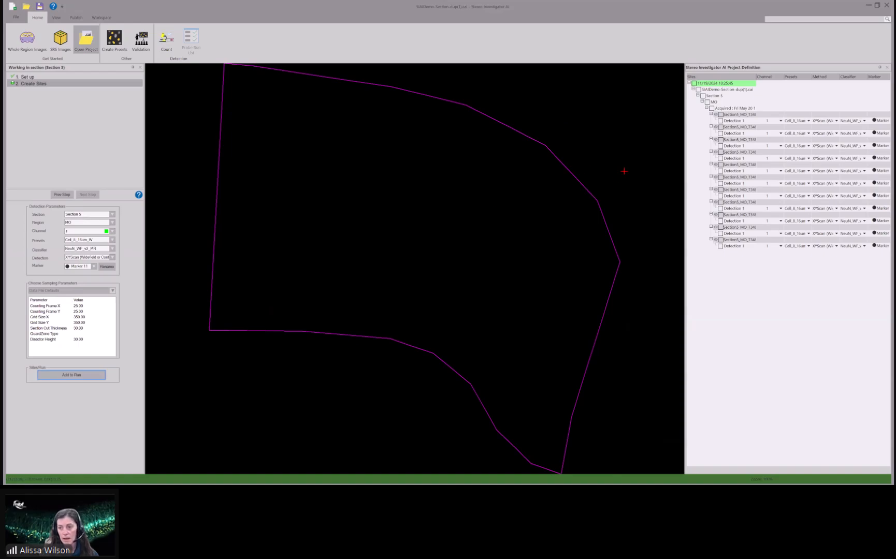
# - Select all Section 5 sites in the project definition and start the cell count, agreeing to continue the selected run
pyautogui.moveTo(685, 182); pyautogui.dragTo(587, 186)
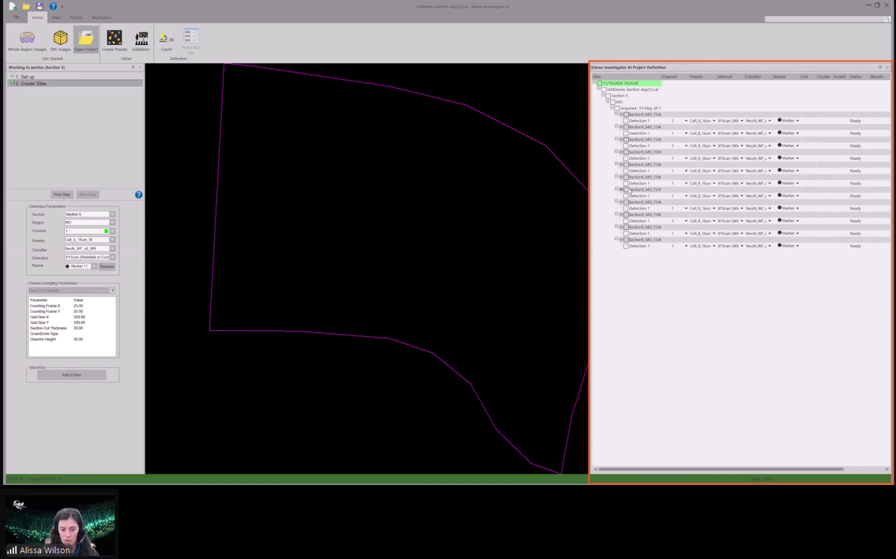
pyautogui.moveTo(630, 192)
pyautogui.moveTo(617, 96)
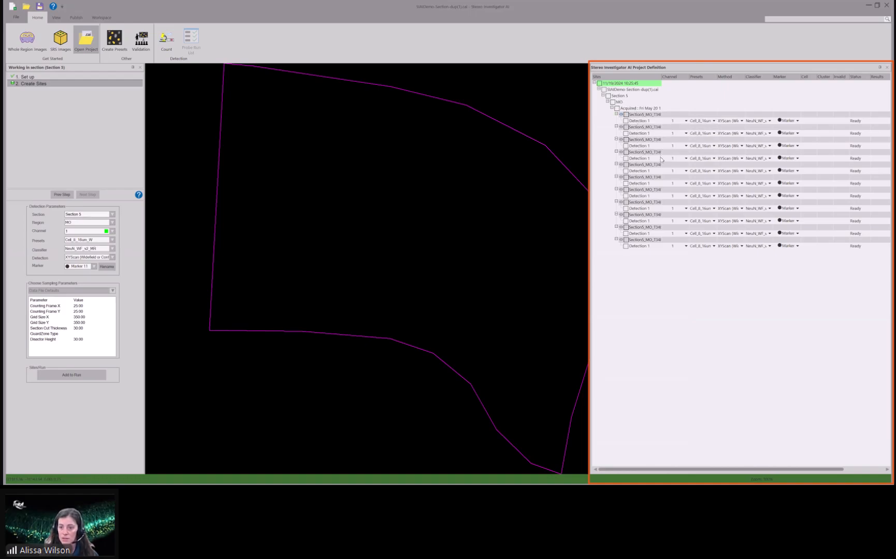
pyautogui.moveTo(660, 243)
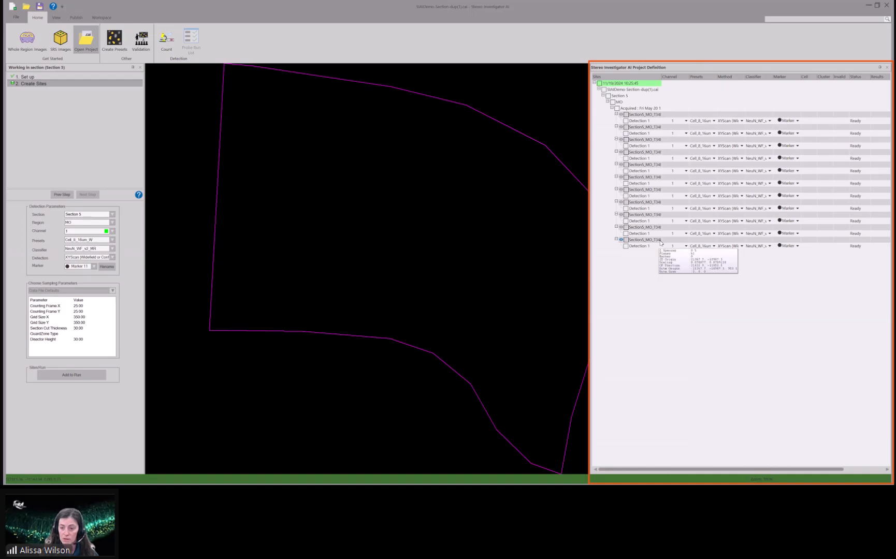
pyautogui.moveTo(650, 105)
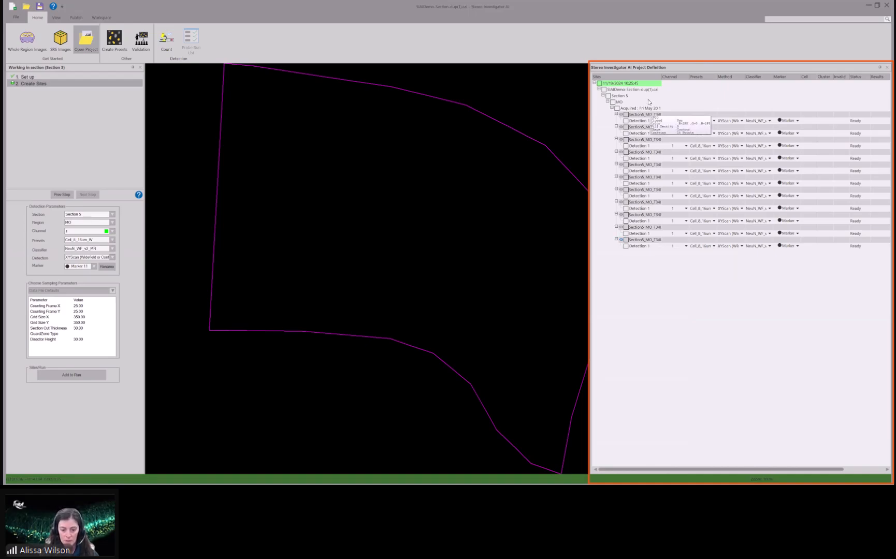
pyautogui.click(608, 96)
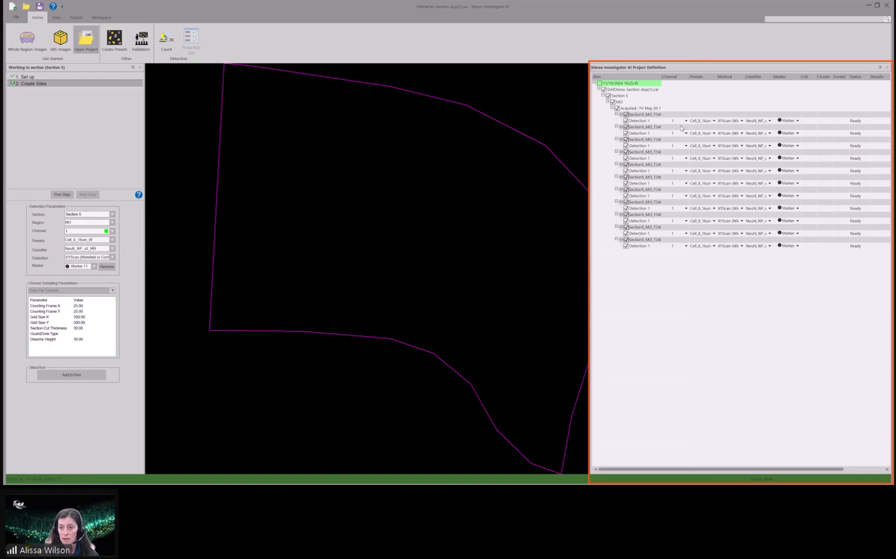
pyautogui.click(164, 42)
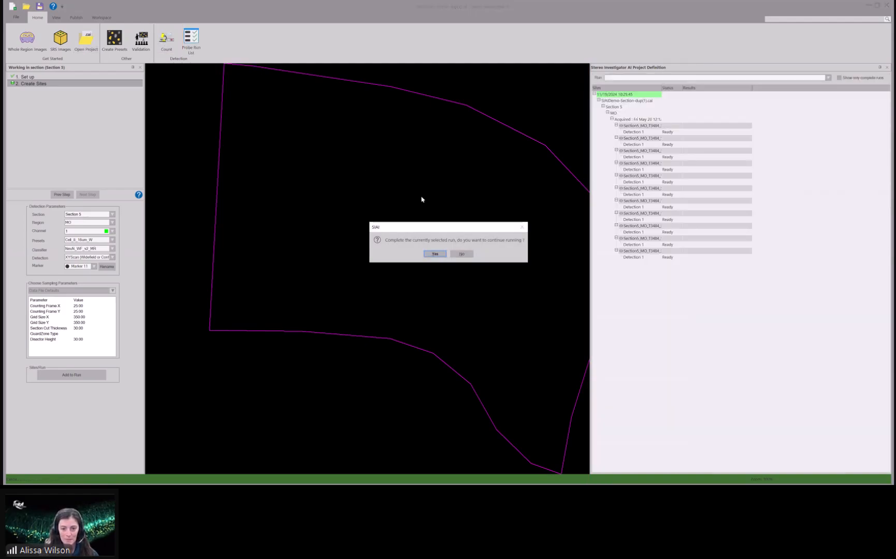
pyautogui.click(435, 253)
pyautogui.click(435, 257)
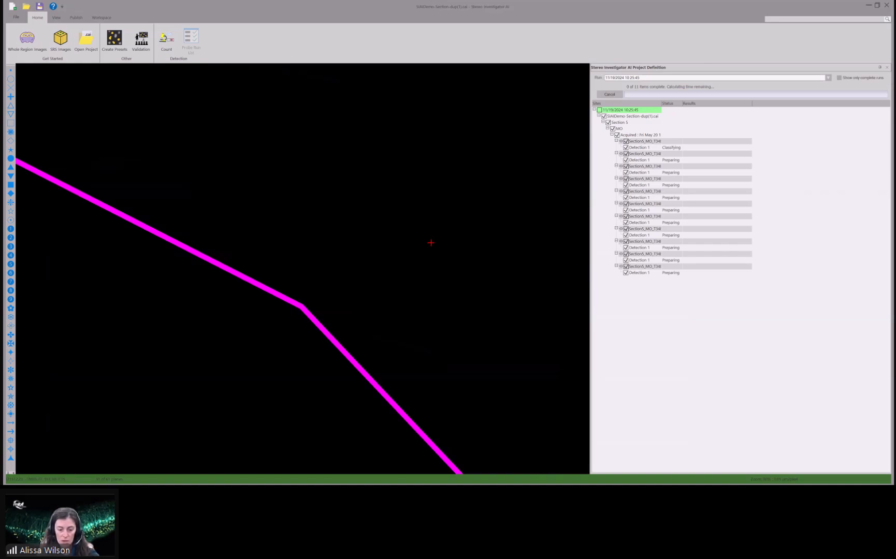
# - Switch to the other Stereo Investigator AI window and view the sampling results of the Section 5 MO probe run ending in 0002
pyautogui.moveTo(288, 484)
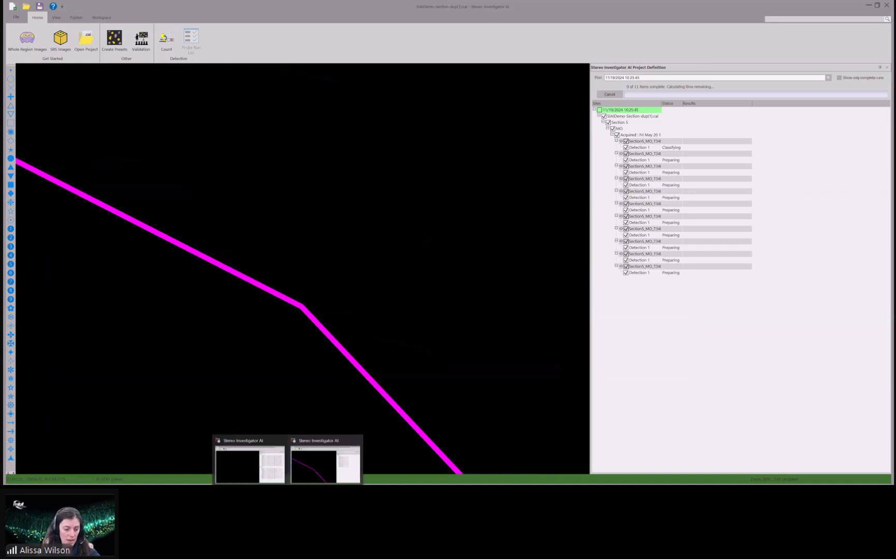
pyautogui.click(260, 443)
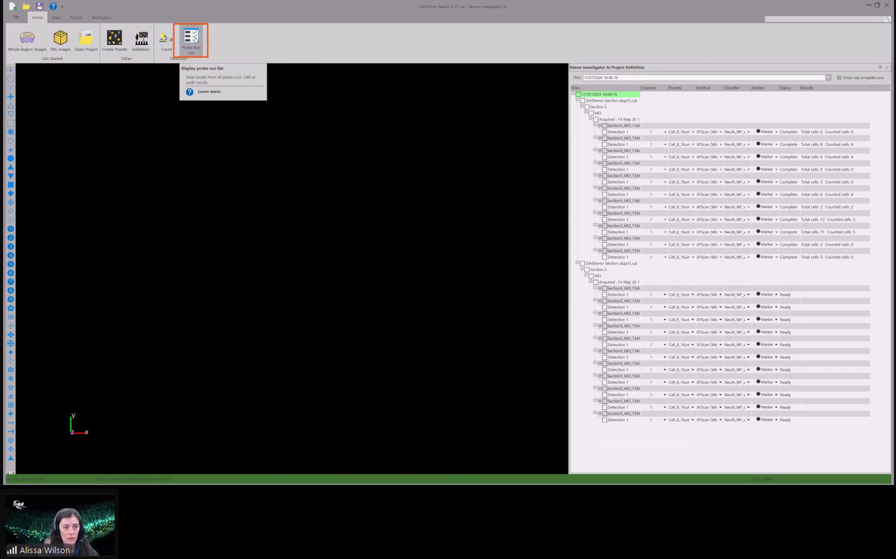
pyautogui.click(196, 39)
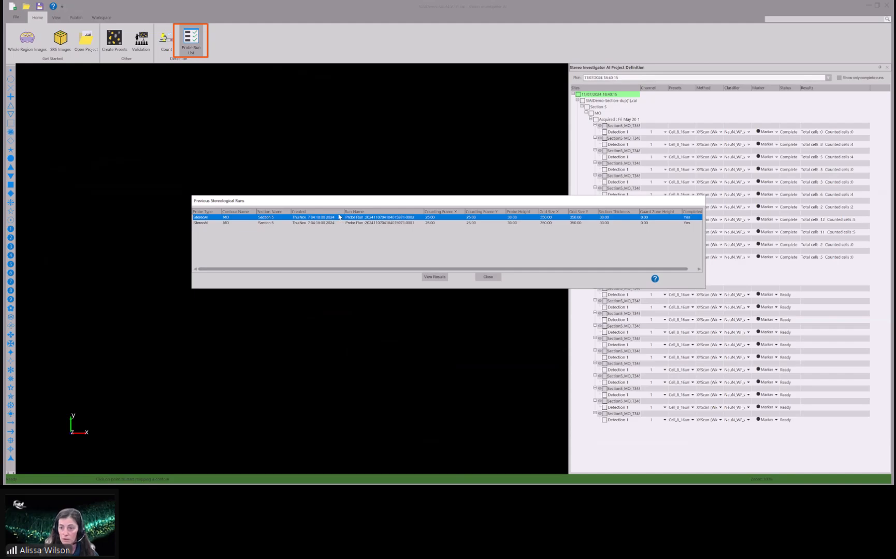
pyautogui.click(435, 277)
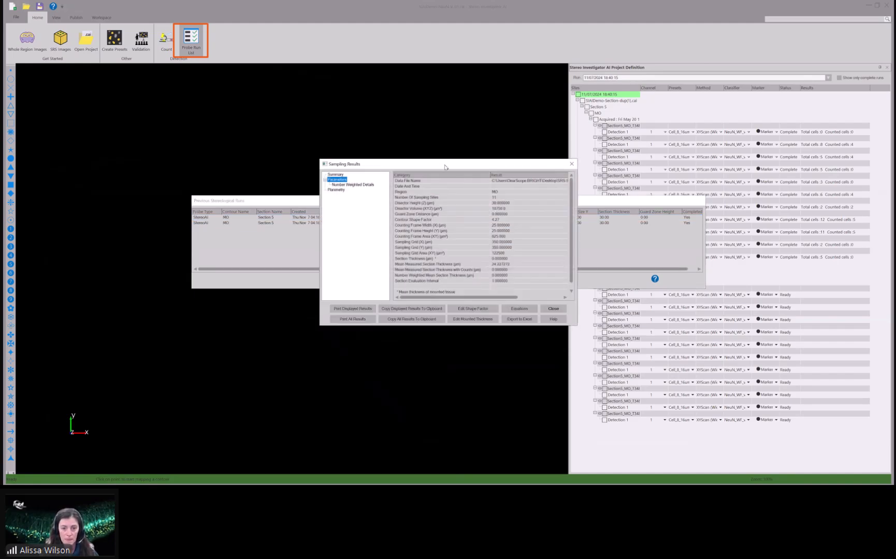
pyautogui.moveTo(444, 167); pyautogui.dragTo(426, 127)
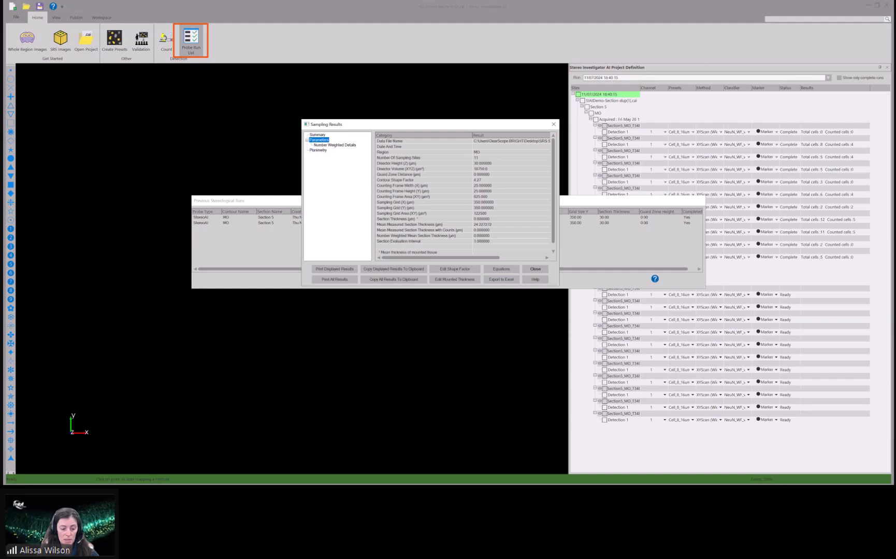
# - Review the summary in the DemoResults workbook in Excel, and close the sampling results and the list of previous stereological runs
pyautogui.moveTo(305, 493)
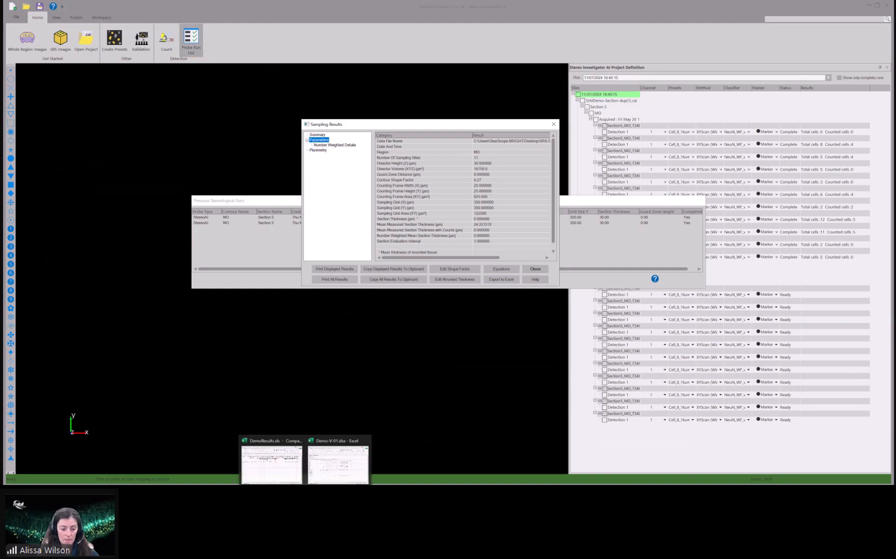
pyautogui.click(279, 442)
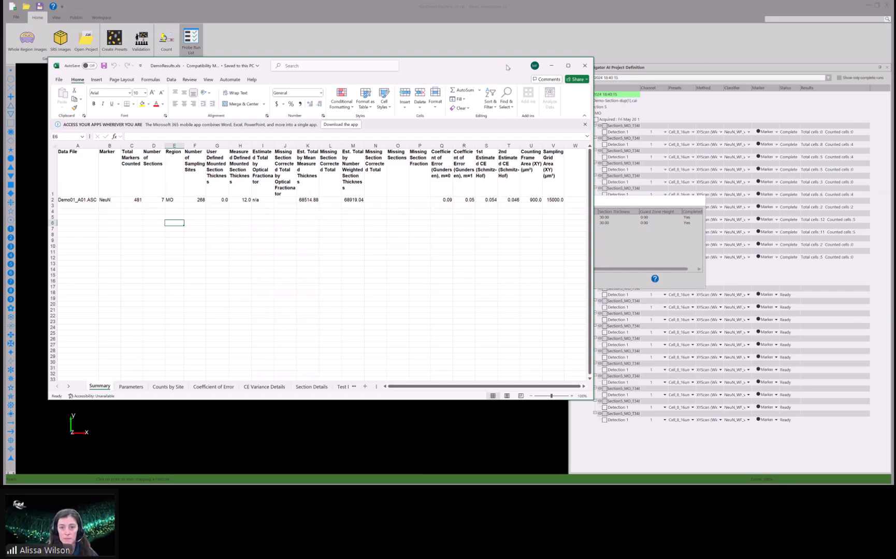
pyautogui.click(551, 31)
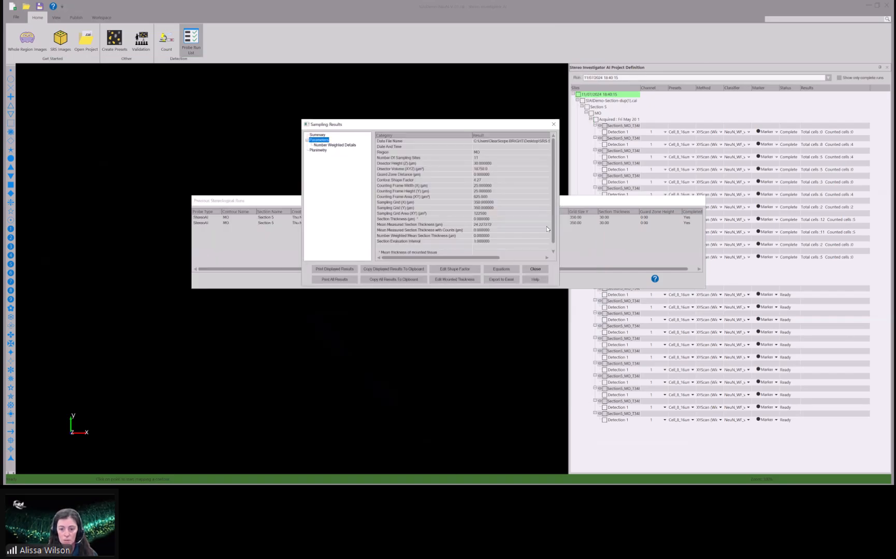
pyautogui.click(536, 268)
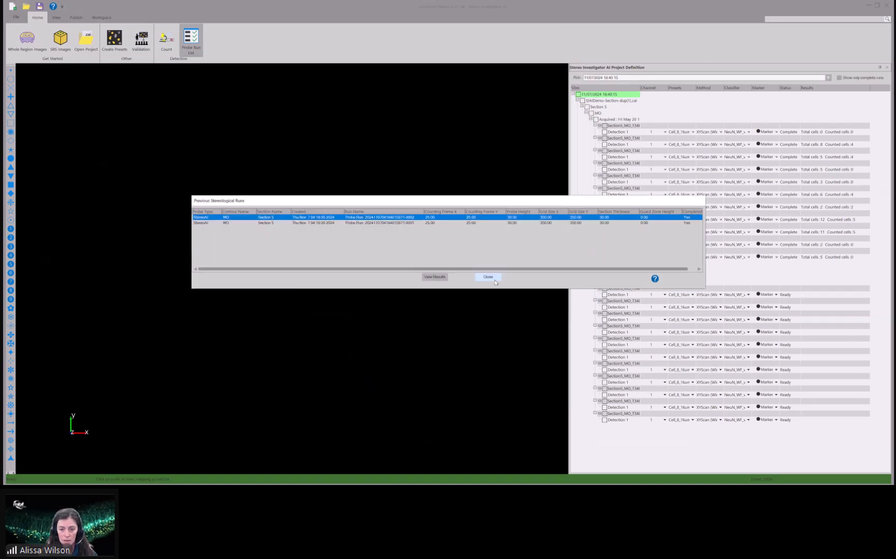
pyautogui.click(493, 280)
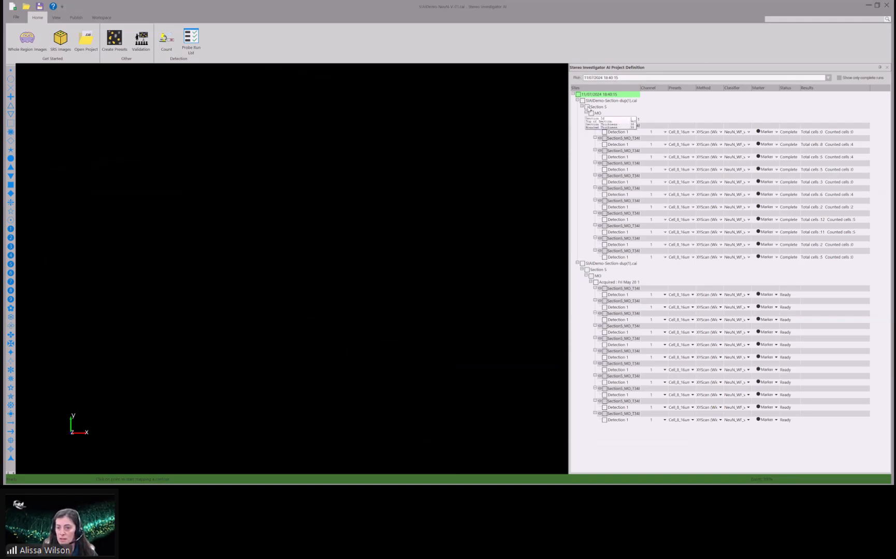
# - Select all sites of the completed Section 5 and display the image of its second MO site
pyautogui.click(587, 108)
pyautogui.click(56, 19)
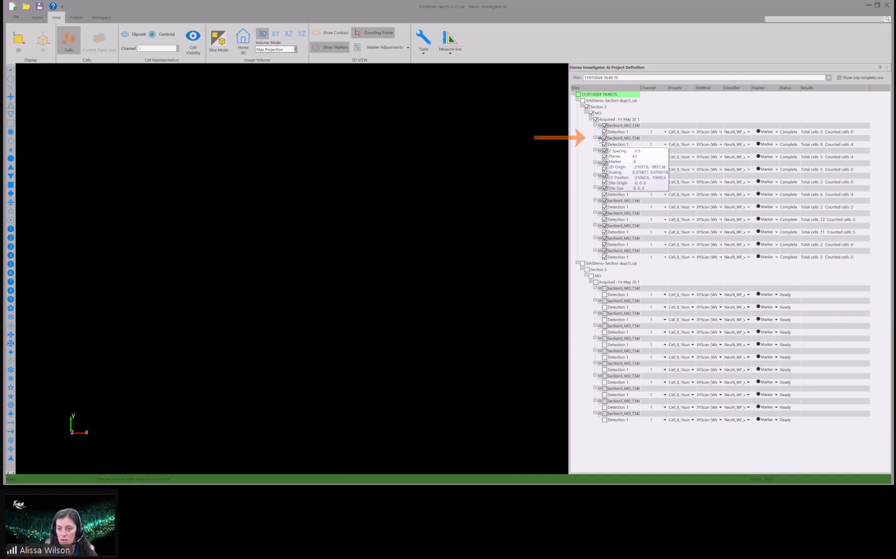
pyautogui.click(600, 139)
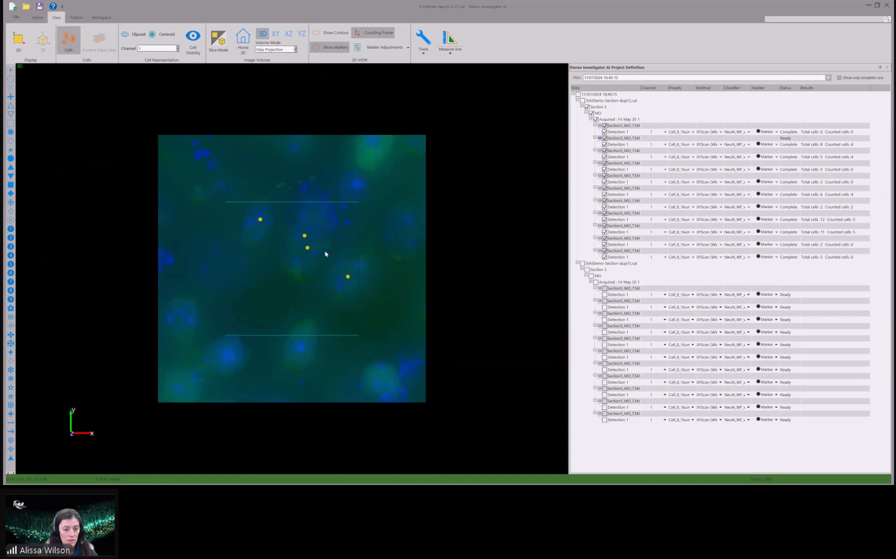
# - Examine the counted cell markers in the site's 3D volume, temporarily showing the centroids of the detected cells
pyautogui.scroll(1, 324, 254)
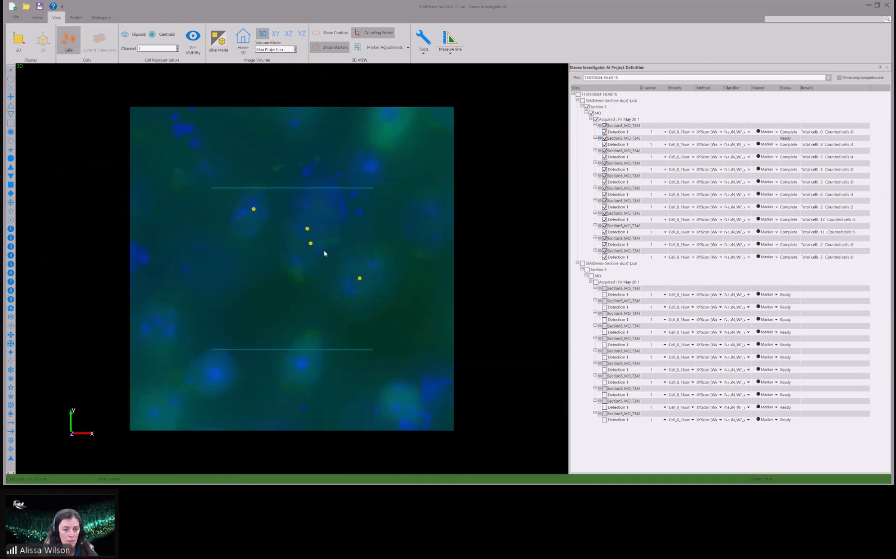
pyautogui.scroll(1, 324, 253)
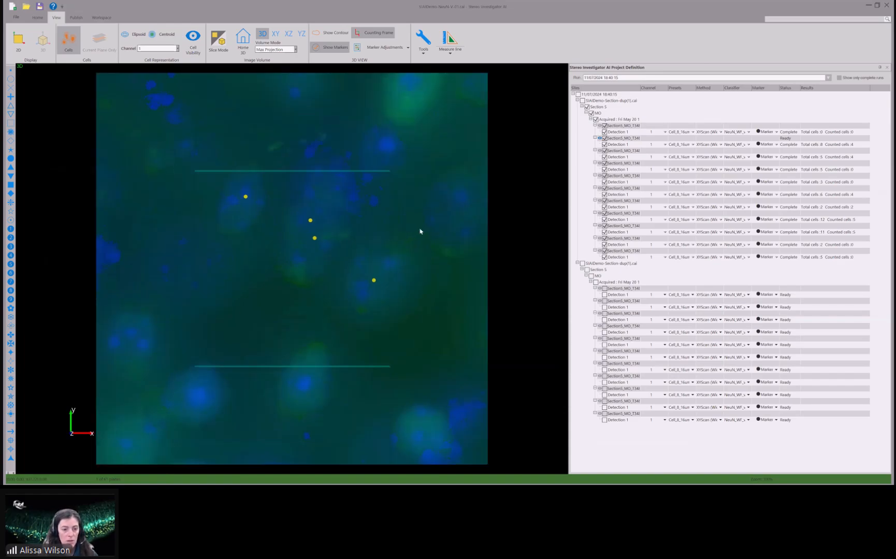
pyautogui.moveTo(420, 231)
pyautogui.mouseDown()
pyautogui.moveTo(274, 232)
pyautogui.moveTo(417, 225)
pyautogui.moveTo(405, 228)
pyautogui.mouseUp()
pyautogui.moveTo(351, 250)
pyautogui.mouseDown()
pyautogui.moveTo(352, 160)
pyautogui.moveTo(362, 226)
pyautogui.moveTo(274, 211)
pyautogui.moveTo(261, 235)
pyautogui.moveTo(361, 231)
pyautogui.moveTo(367, 218)
pyautogui.moveTo(367, 240)
pyautogui.moveTo(360, 234)
pyautogui.mouseUp()
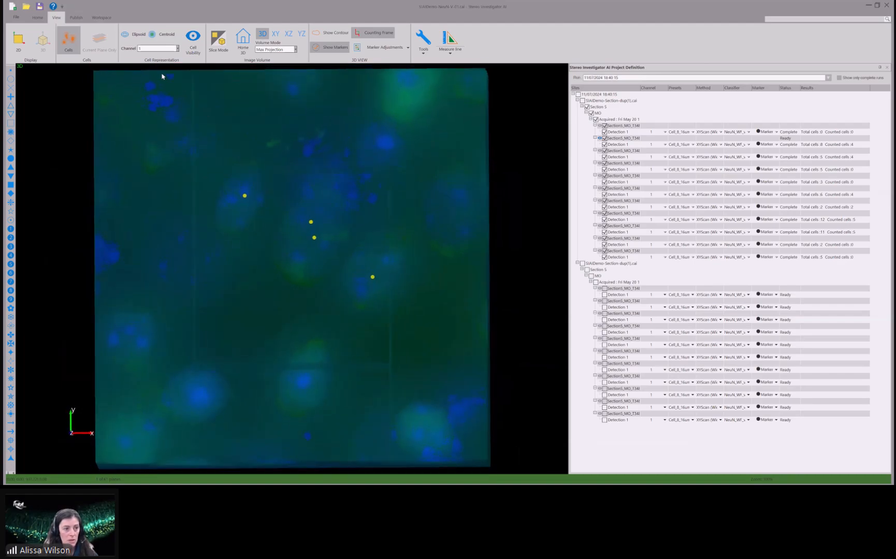
pyautogui.click(164, 35)
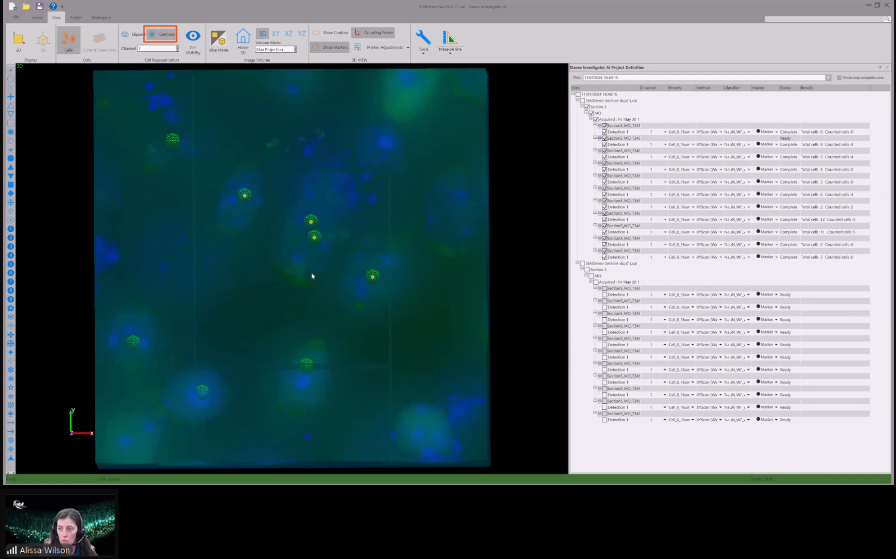
pyautogui.click(165, 39)
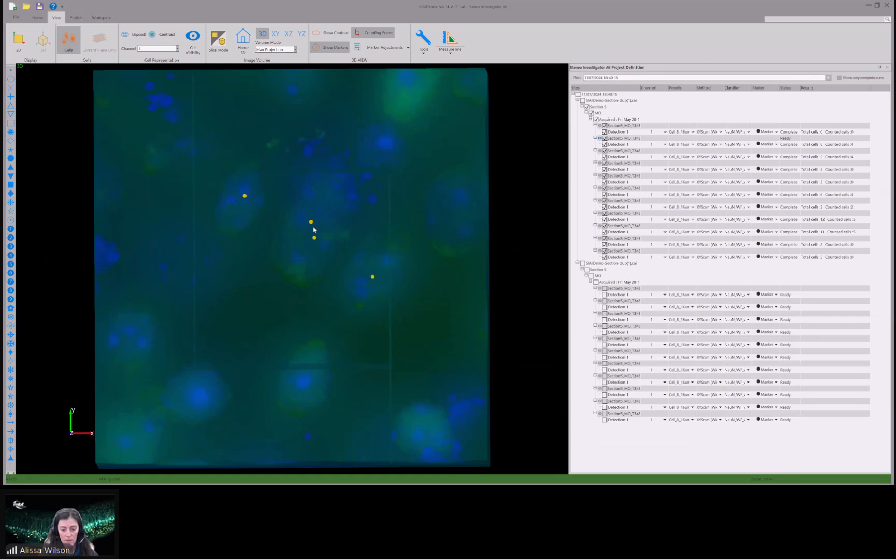
# - Show the site in 2D and focus through its image planes to examine the markers inside the counting frame
pyautogui.click(25, 45)
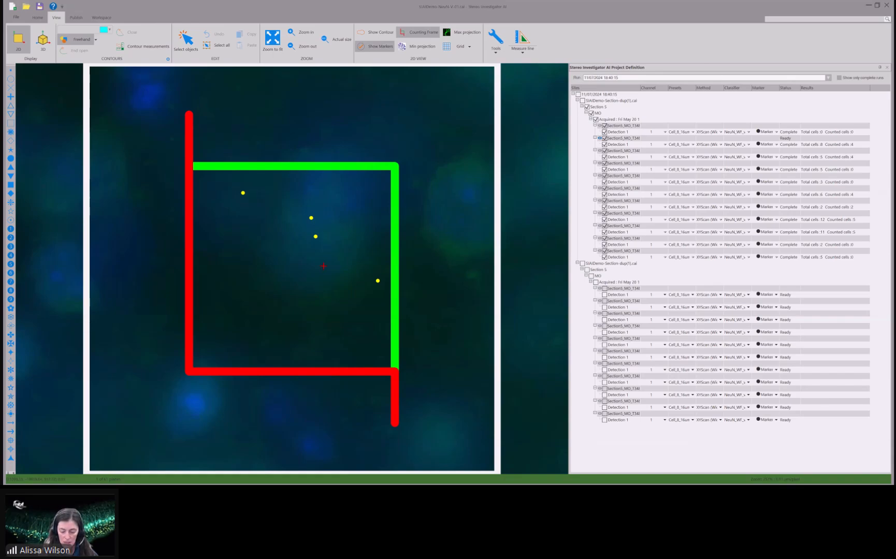
pyautogui.scroll(-8, 323, 266)
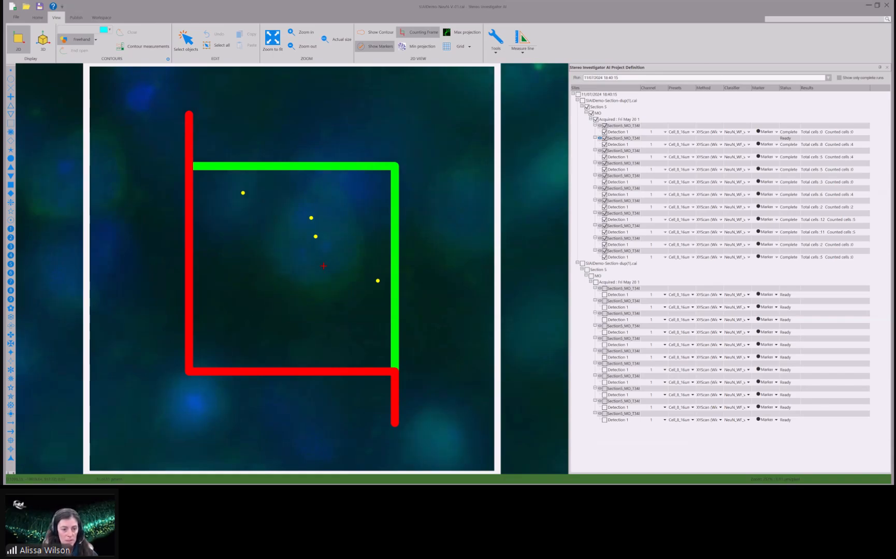
pyautogui.scroll(-10, 323, 266)
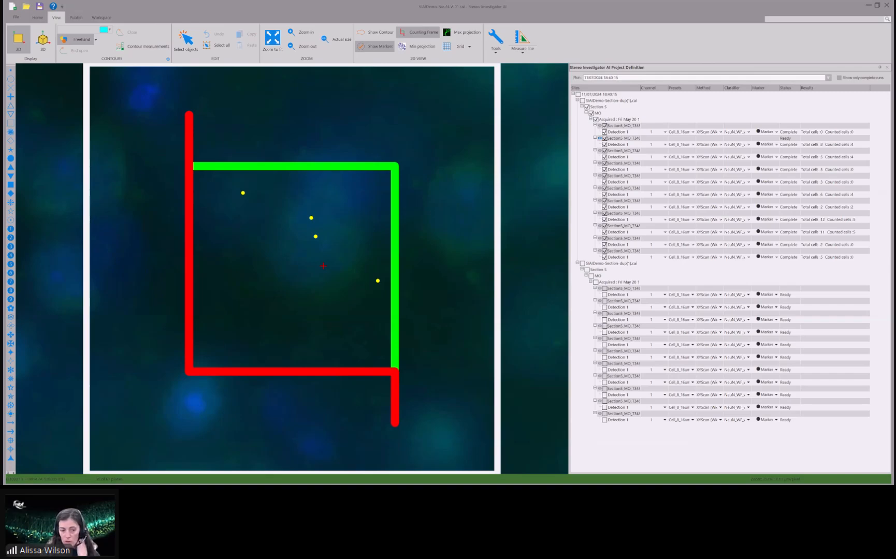
pyautogui.scroll(-6, 323, 266)
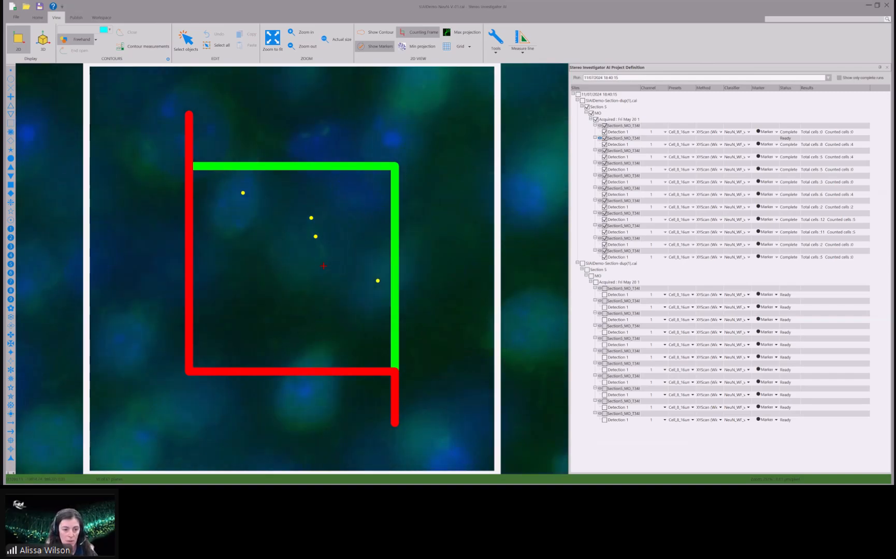
pyautogui.scroll(-10, 323, 266)
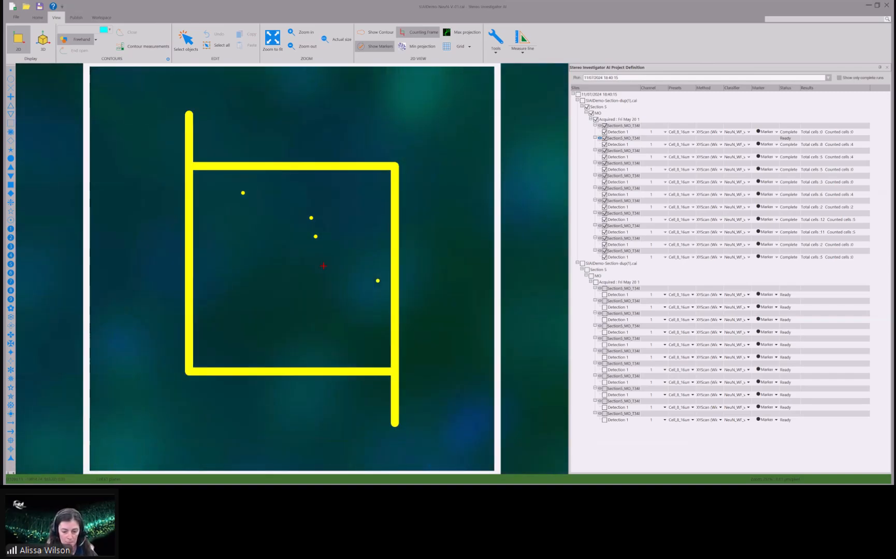
pyautogui.scroll(-6, 323, 266)
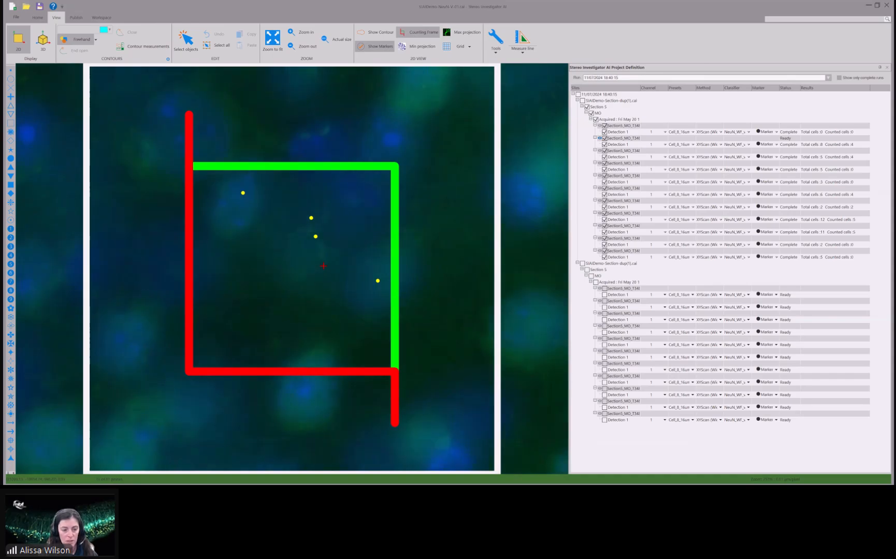
pyautogui.scroll(-4, 323, 267)
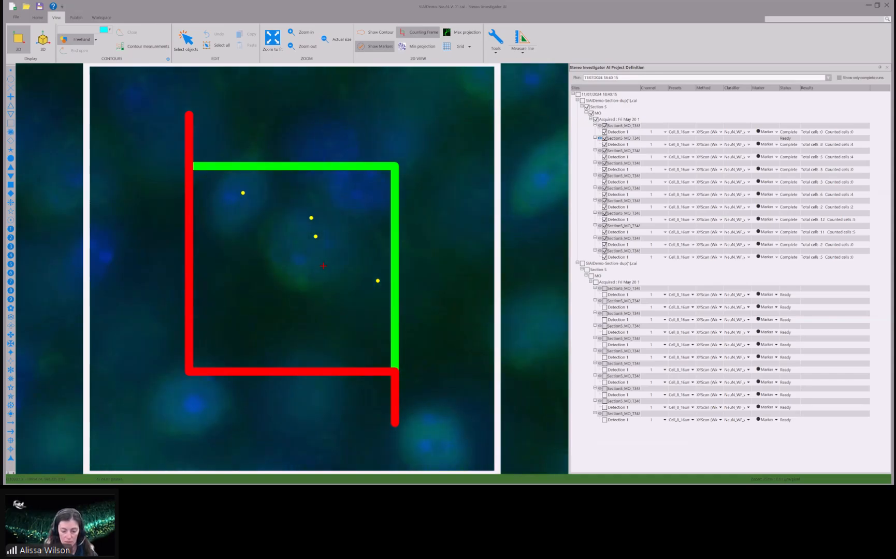
pyautogui.scroll(-5, 323, 266)
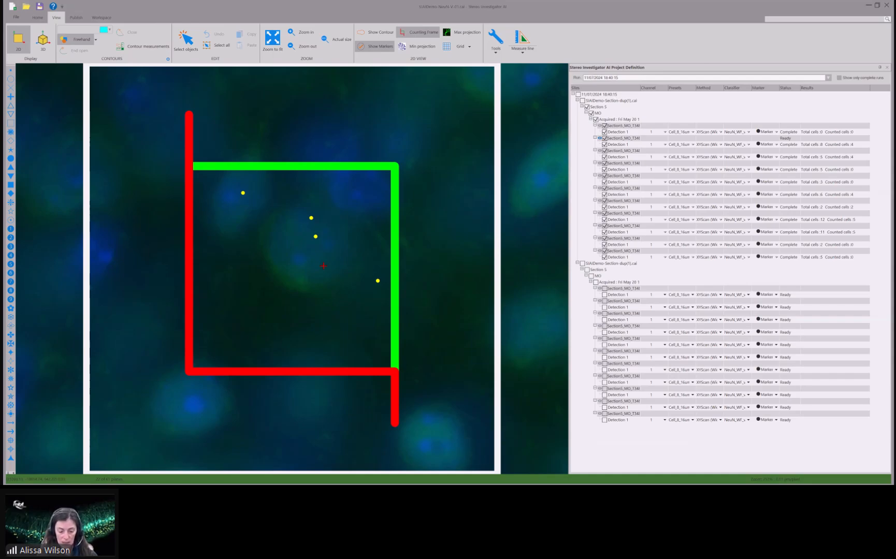
# - Start setting up a validation session with the subject "demo" and 25% of the sites to be audited
pyautogui.click(38, 18)
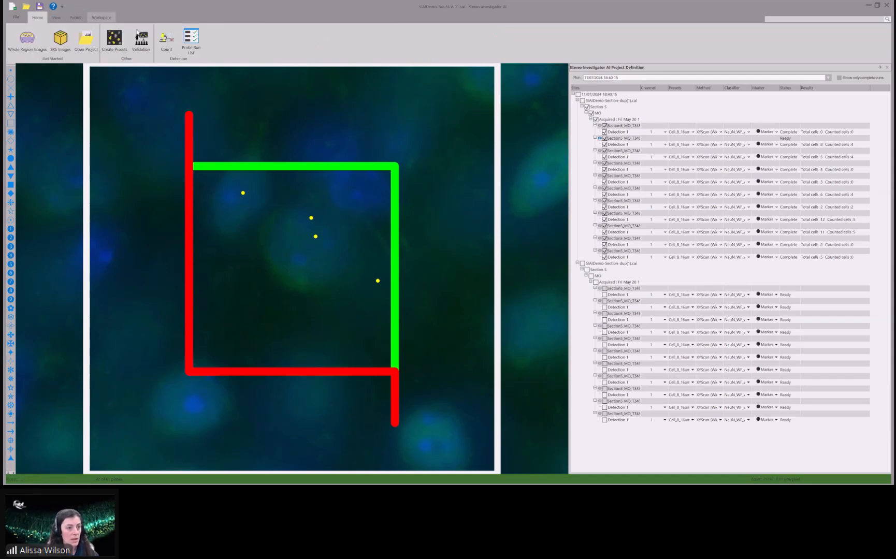
pyautogui.click(147, 44)
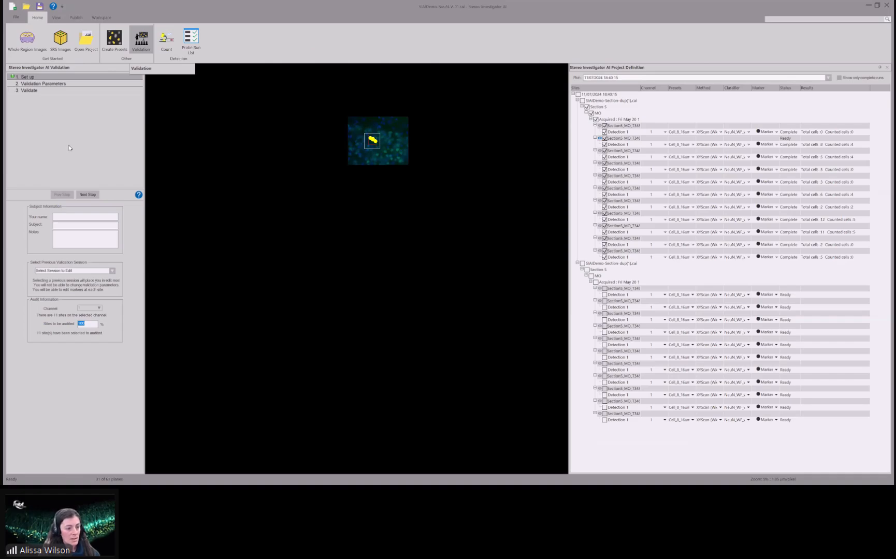
pyautogui.click(94, 227)
pyautogui.write('dom')
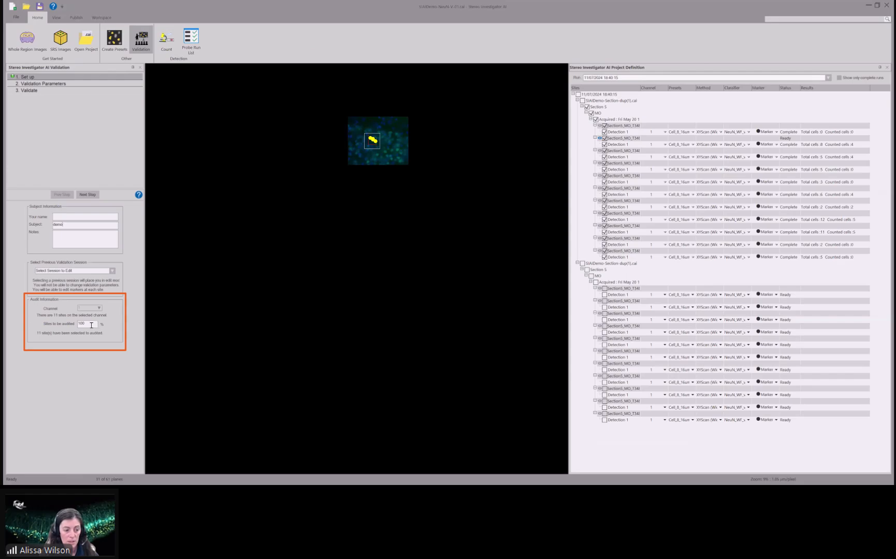
pyautogui.moveTo(91, 325); pyautogui.dragTo(59, 326)
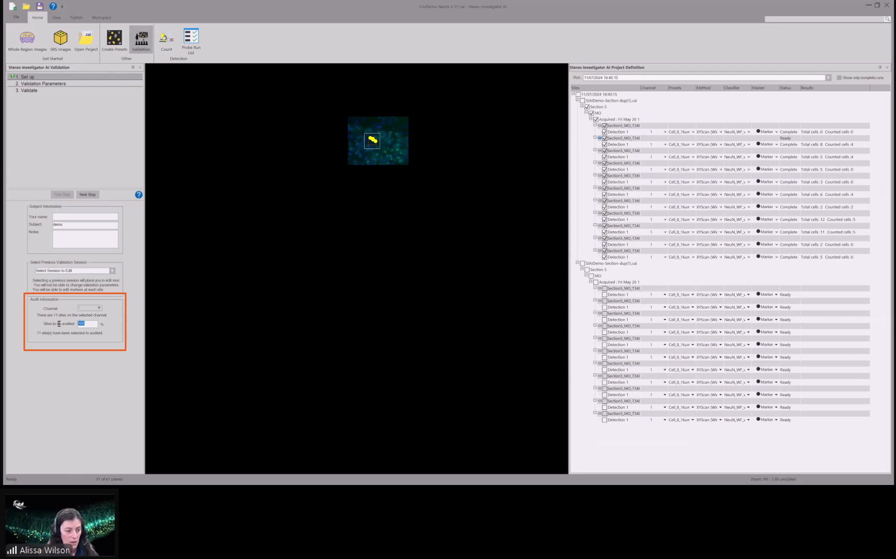
pyautogui.write('25')
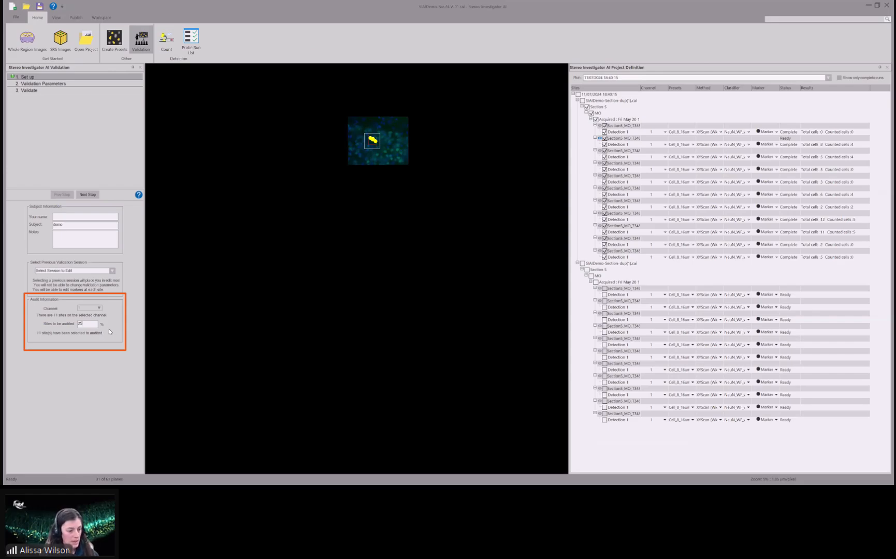
pyautogui.click(84, 237)
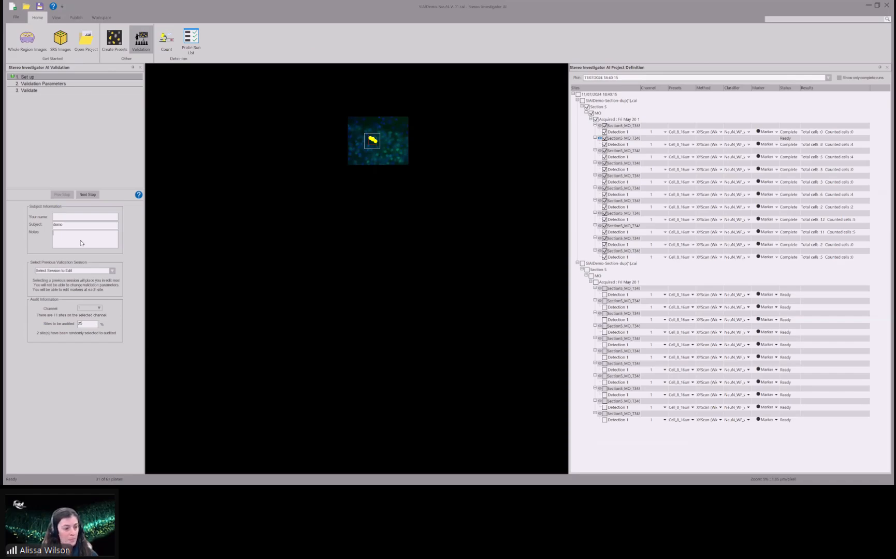
# - Set the validation parameters to measure while auditing, with Marker 10 as the validation marker placed at the Top
pyautogui.click(86, 196)
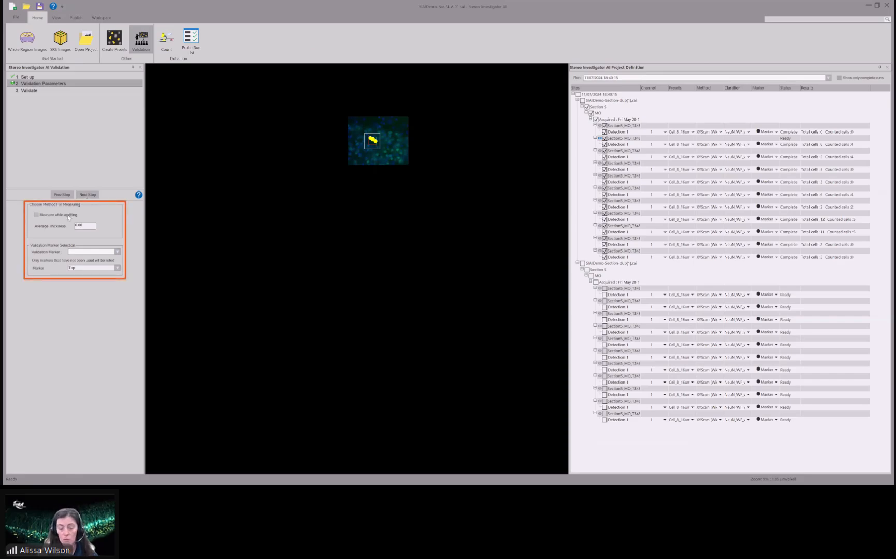
pyautogui.click(69, 217)
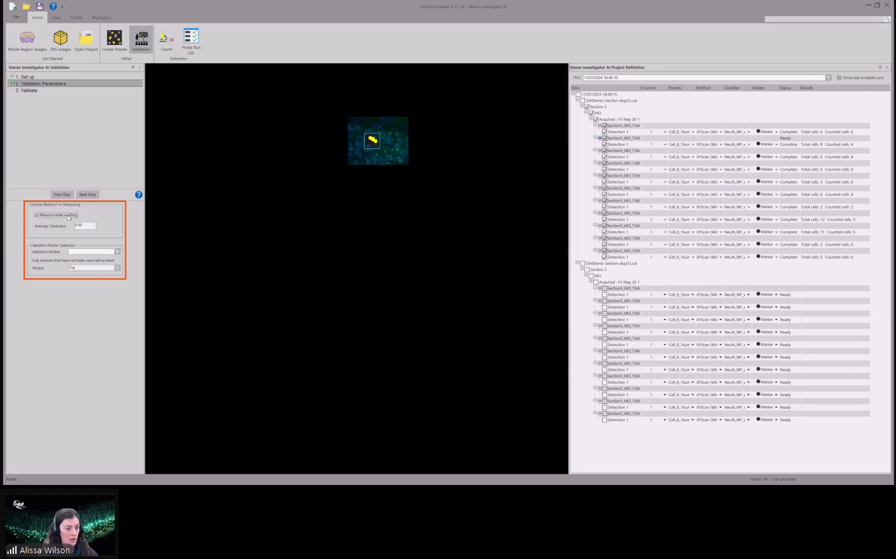
pyautogui.click(100, 252)
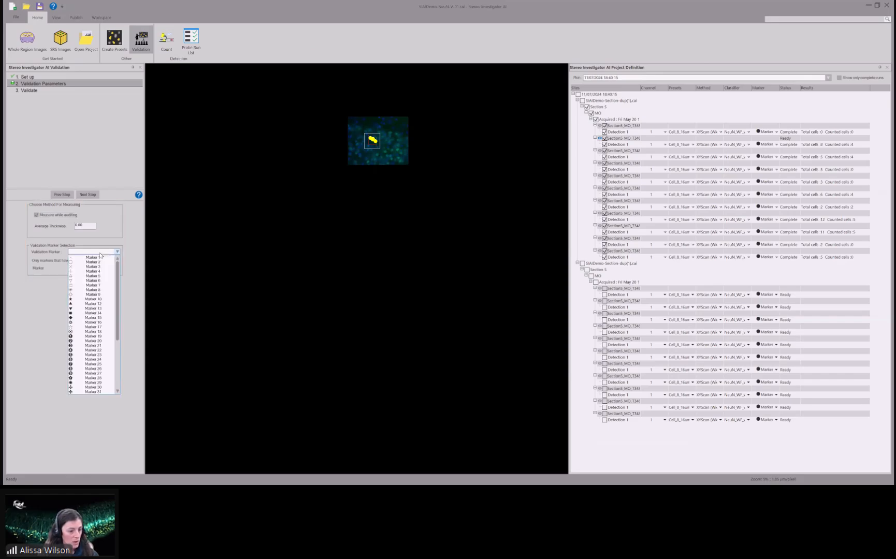
pyautogui.click(99, 299)
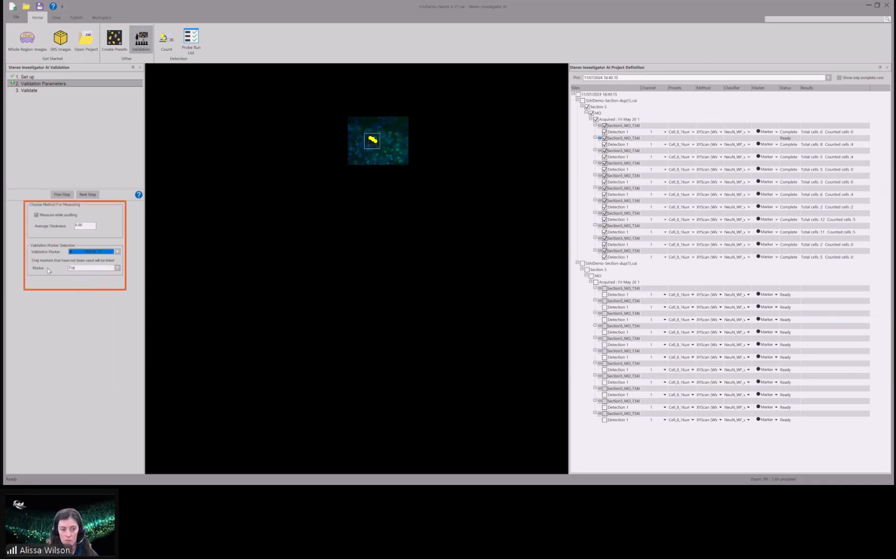
pyautogui.click(117, 269)
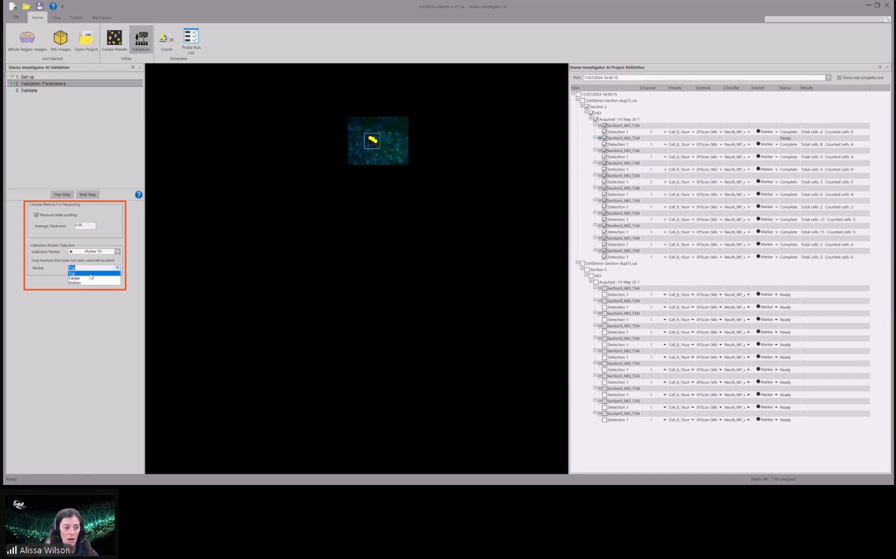
pyautogui.click(90, 274)
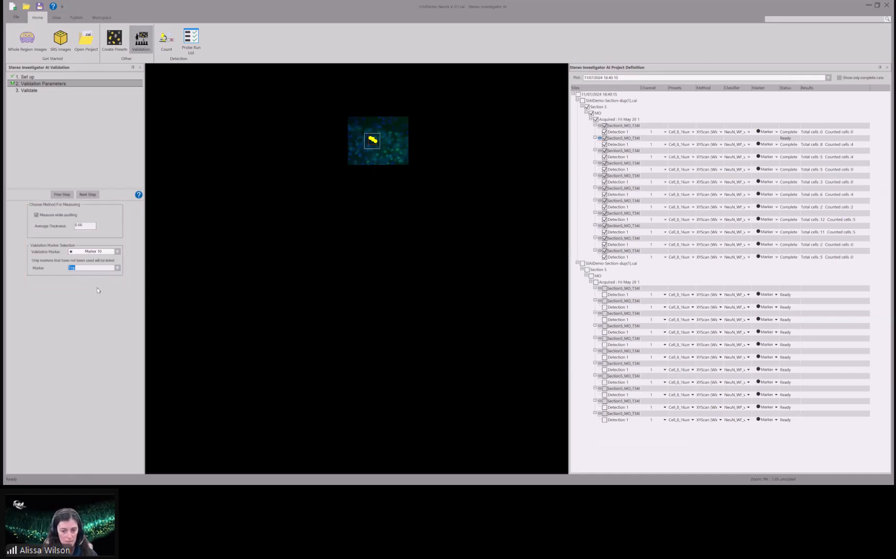
# - Start the validation and set the top of the section at the first site by focusing near its uppermost image planes
pyautogui.click(88, 195)
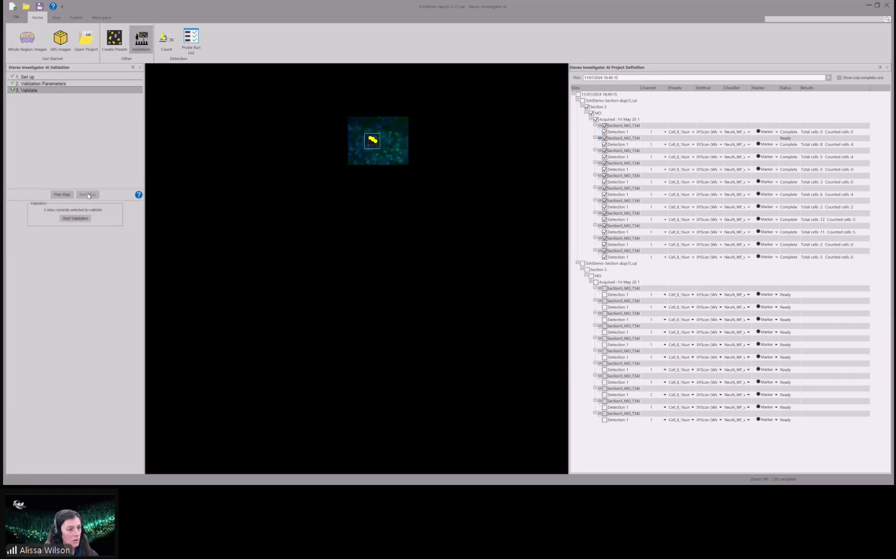
pyautogui.click(75, 218)
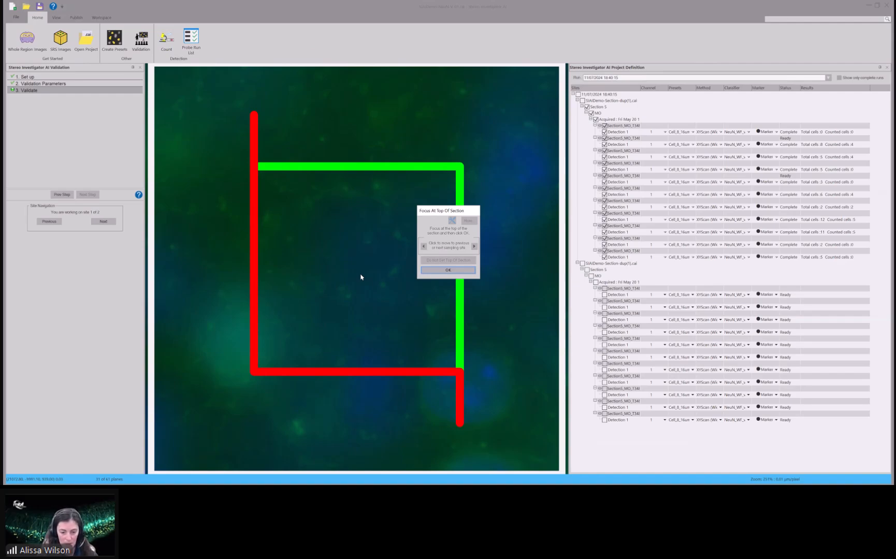
pyautogui.scroll(-12, 361, 277)
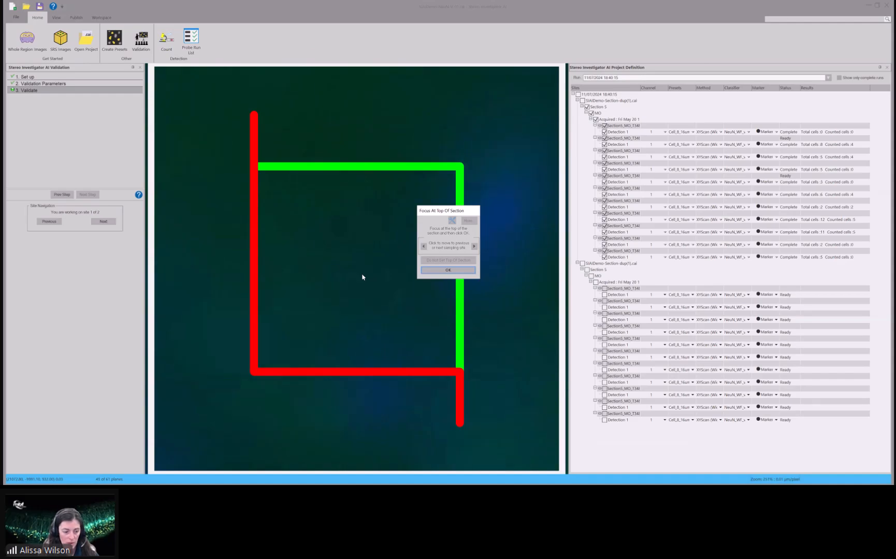
pyautogui.scroll(-2, 363, 277)
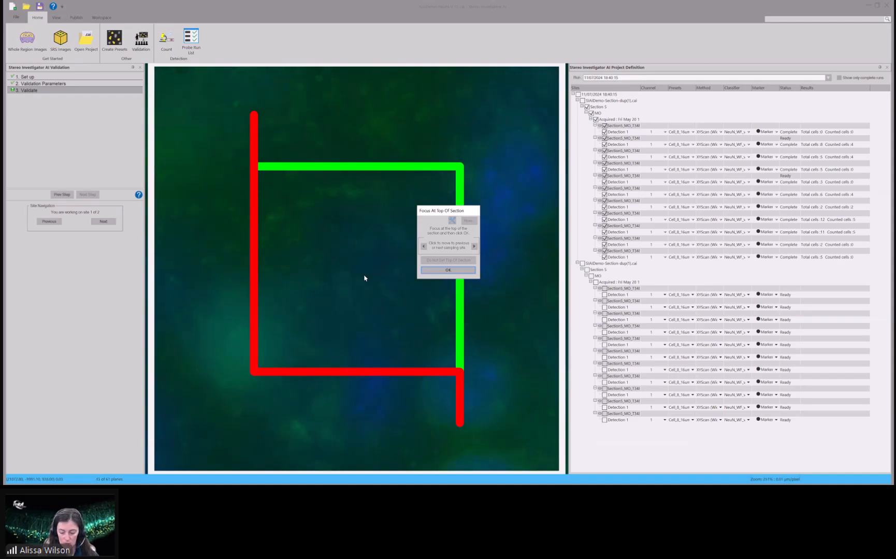
pyautogui.scroll(10, 364, 277)
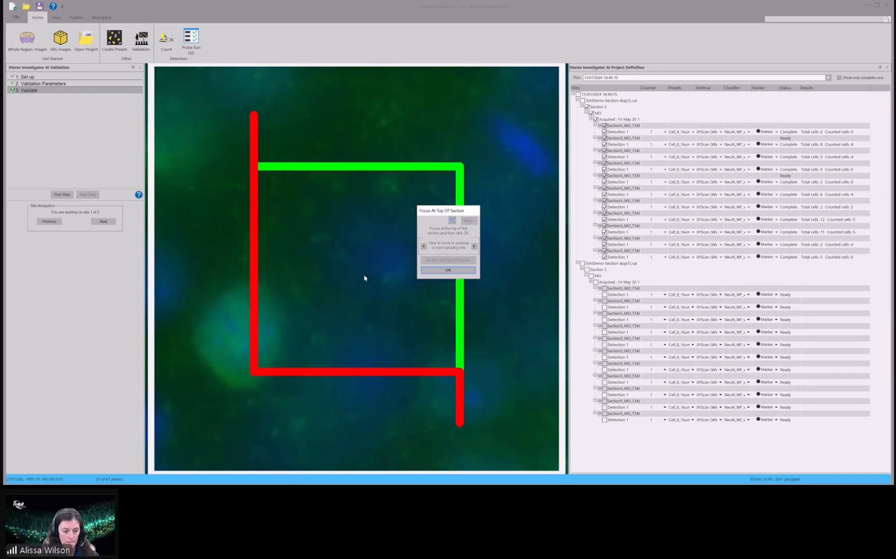
pyautogui.scroll(12, 365, 278)
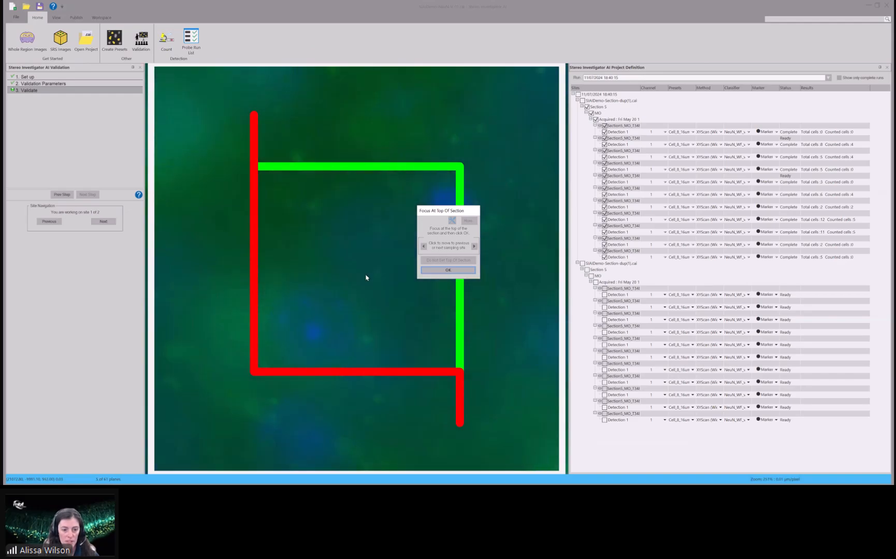
pyautogui.scroll(-2, 366, 277)
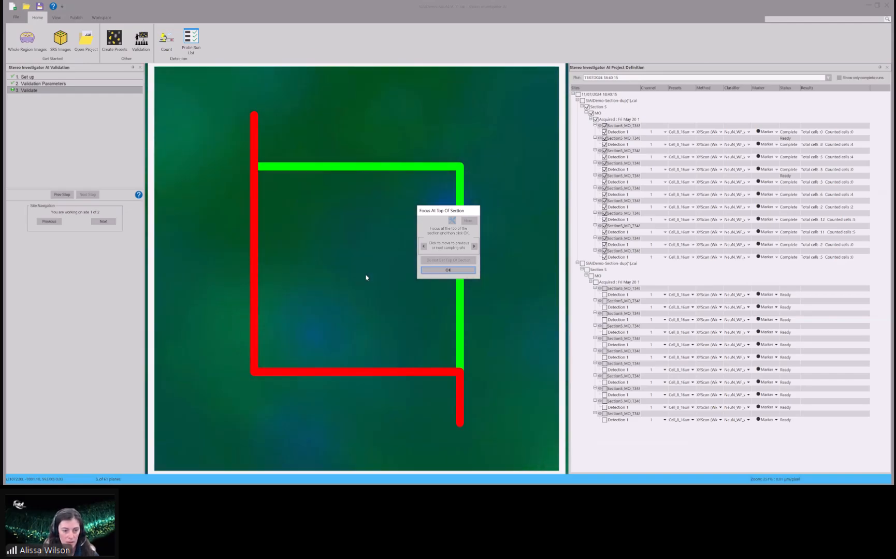
pyautogui.click(440, 272)
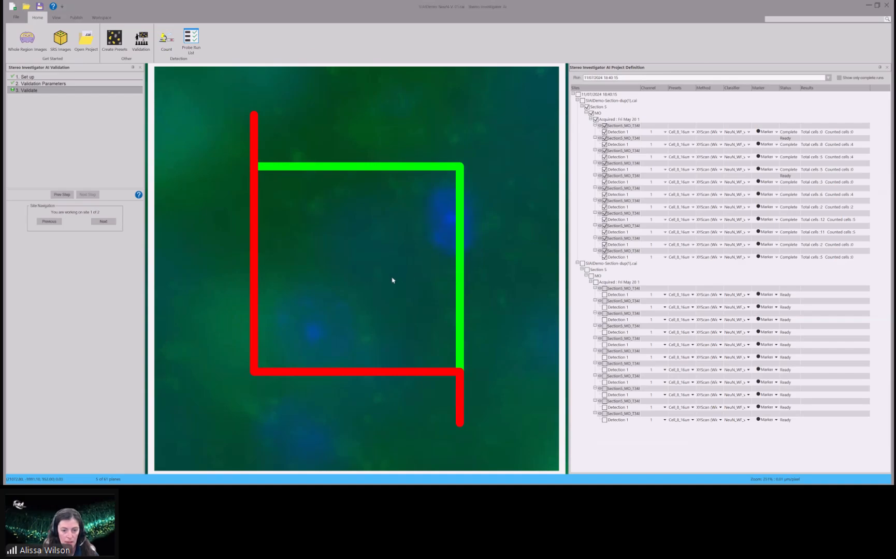
# - Set the bottom of the section at the first site by focusing down to the last image plane
pyautogui.scroll(-14, 392, 280)
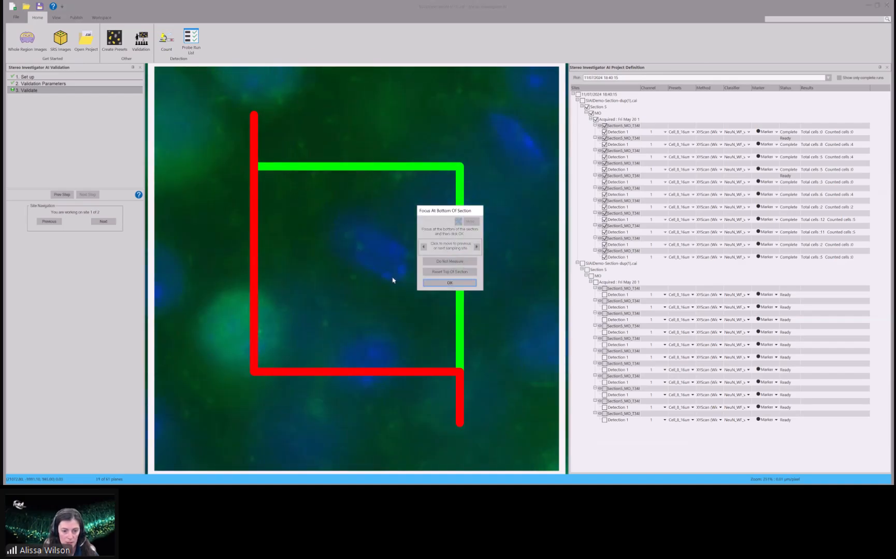
pyautogui.scroll(-20, 392, 280)
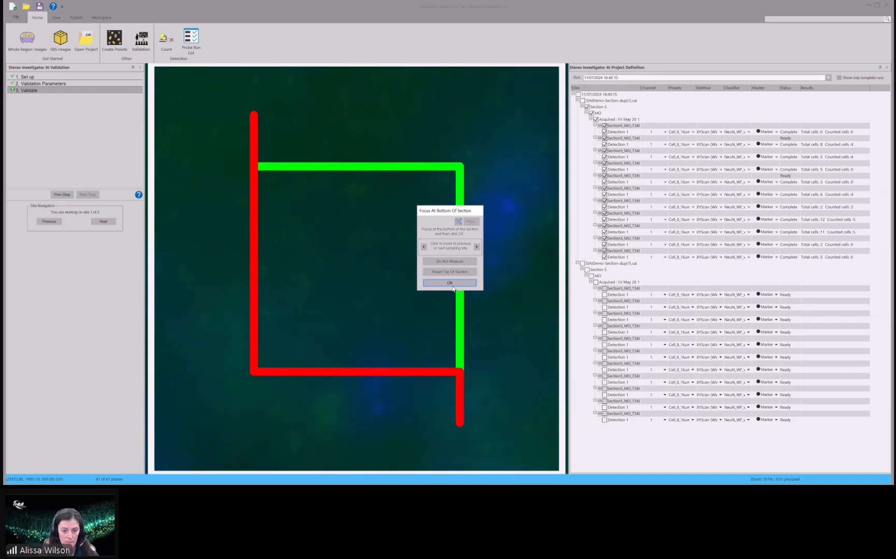
pyautogui.click(447, 283)
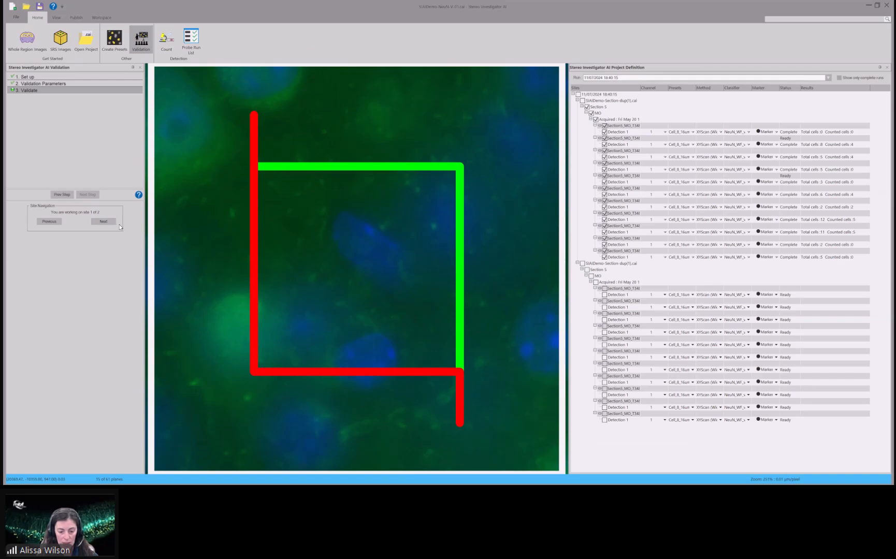
# - Switch to Excel and bring up the Demo-V-01.xlsx workbook to view the counting validation results
pyautogui.moveTo(305, 492)
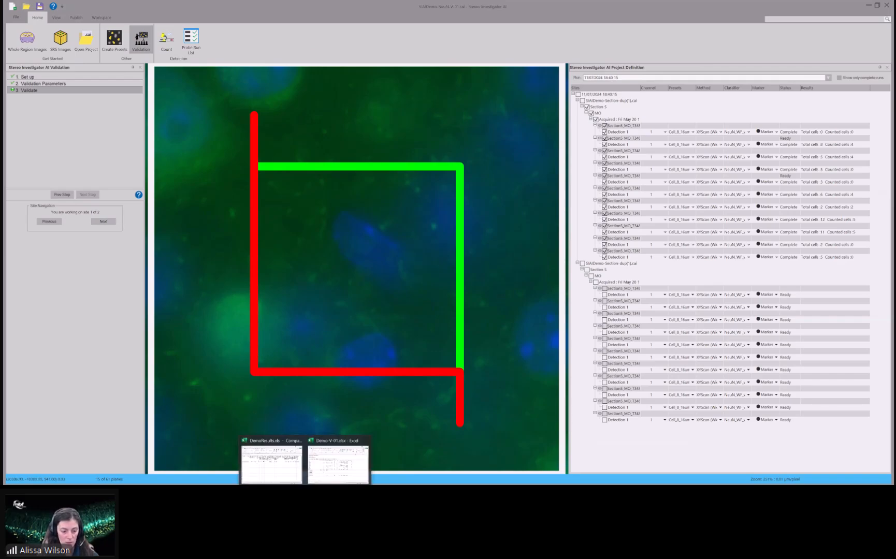
pyautogui.click(332, 442)
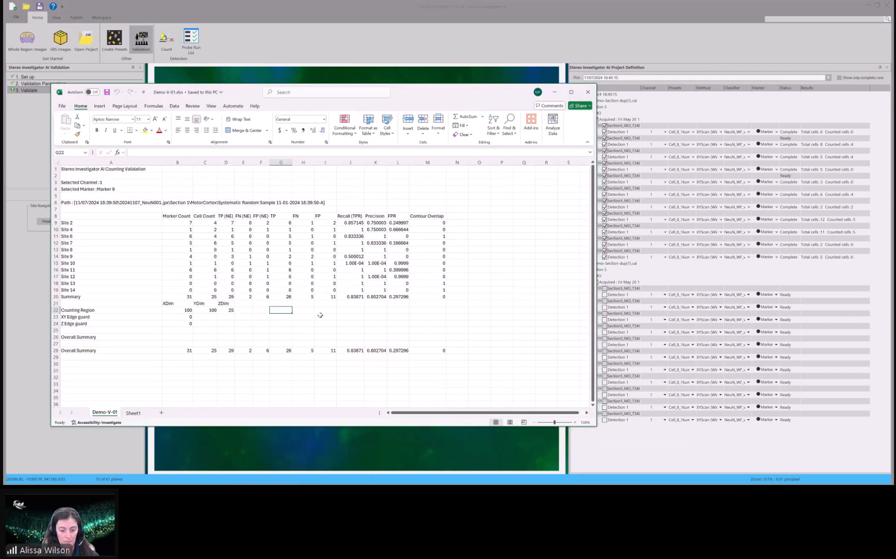